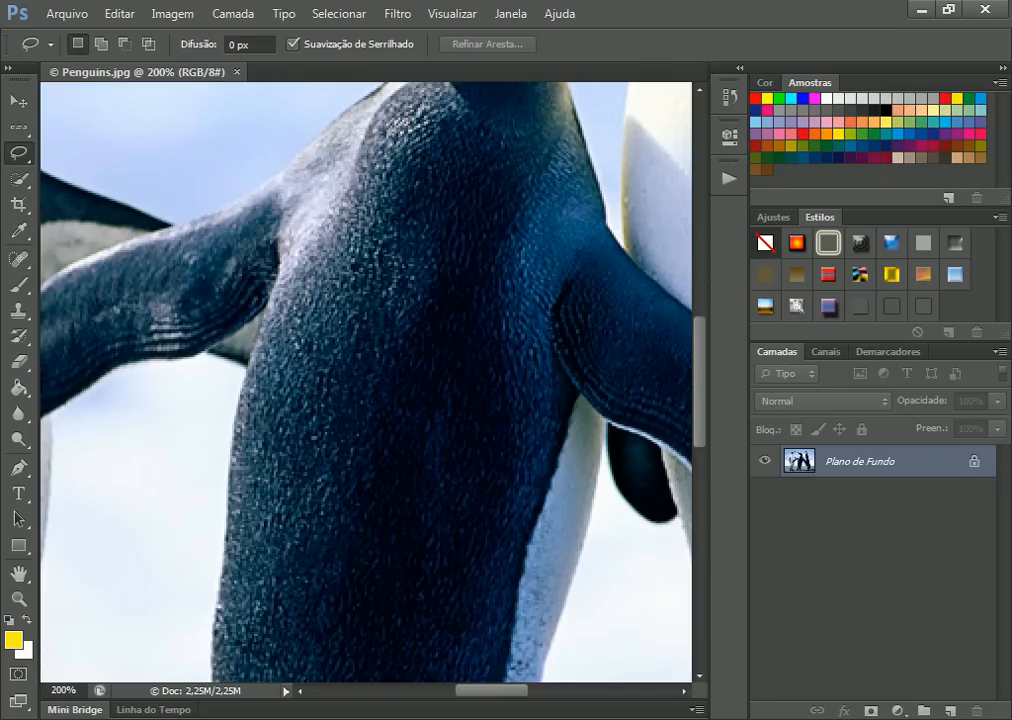
# Float and maximize the Penguins.jpg window, and draw a freehand Lasso selection along the right penguin's head and back.
pyautogui.moveTo(150, 72); pyautogui.dragTo(42, 178)
pyautogui.click(521, 175)
pyautogui.moveTo(540, 290); pyautogui.dragTo(397, 700)
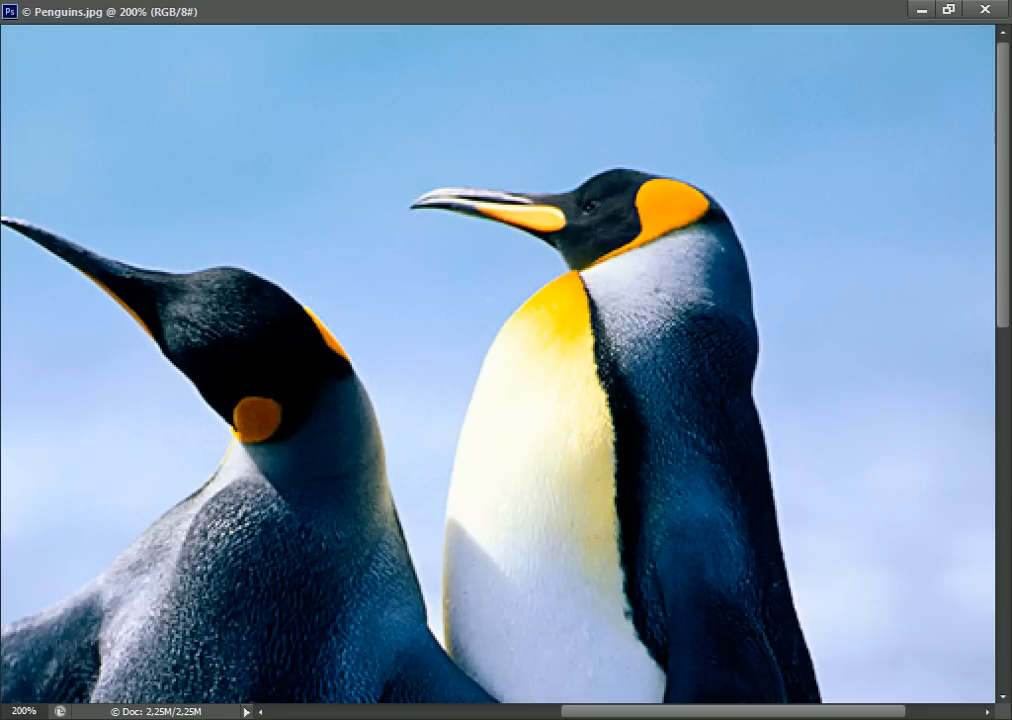
pyautogui.moveTo(444, 178)
pyautogui.mouseDown()
pyautogui.moveTo(499, 190)
pyautogui.moveTo(572, 188)
pyautogui.moveTo(644, 170)
pyautogui.moveTo(754, 231)
pyautogui.moveTo(779, 302)
pyautogui.moveTo(782, 372)
pyautogui.moveTo(770, 410)
pyautogui.moveTo(817, 648)
pyautogui.mouseUp()
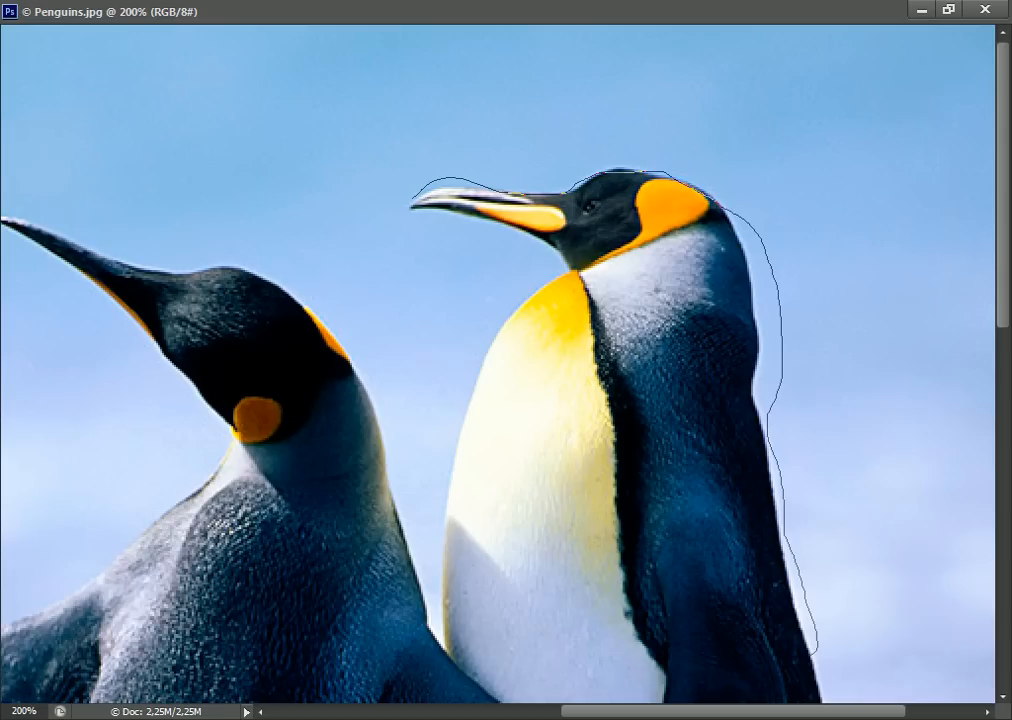
pyautogui.moveTo(817, 648); pyautogui.dragTo(817, 650)
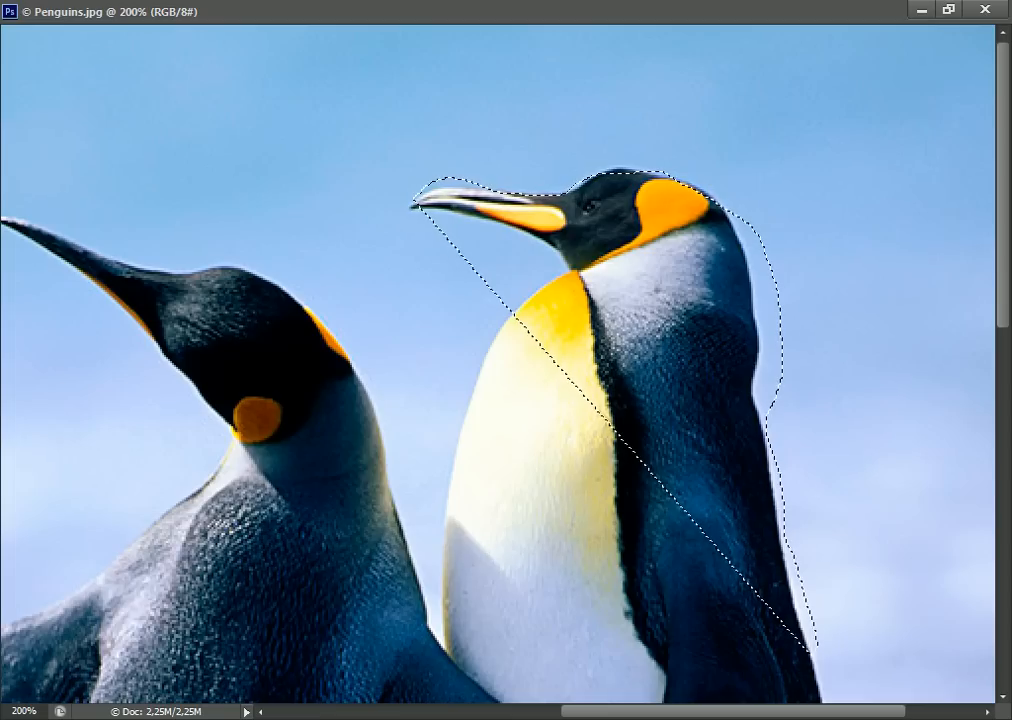
# Dock the Penguins.jpg window again with the whole photo in view, and remove the freehand selection.
pyautogui.click(949, 9)
pyautogui.moveTo(320, 178); pyautogui.dragTo(375, 63)
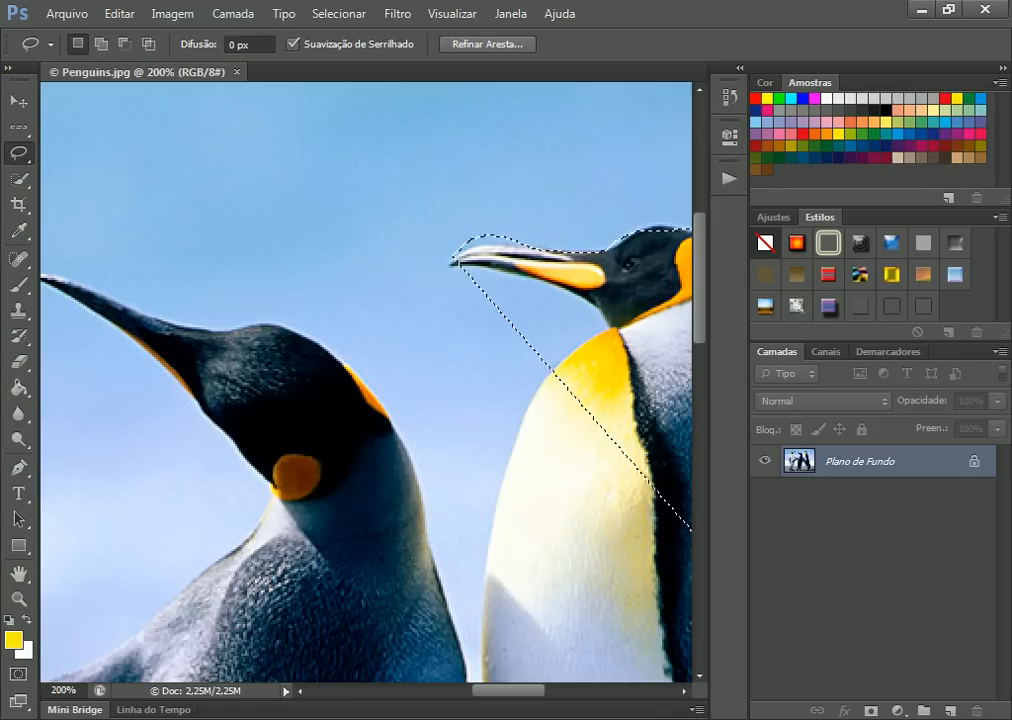
pyautogui.hotkey('ctrl', '0')
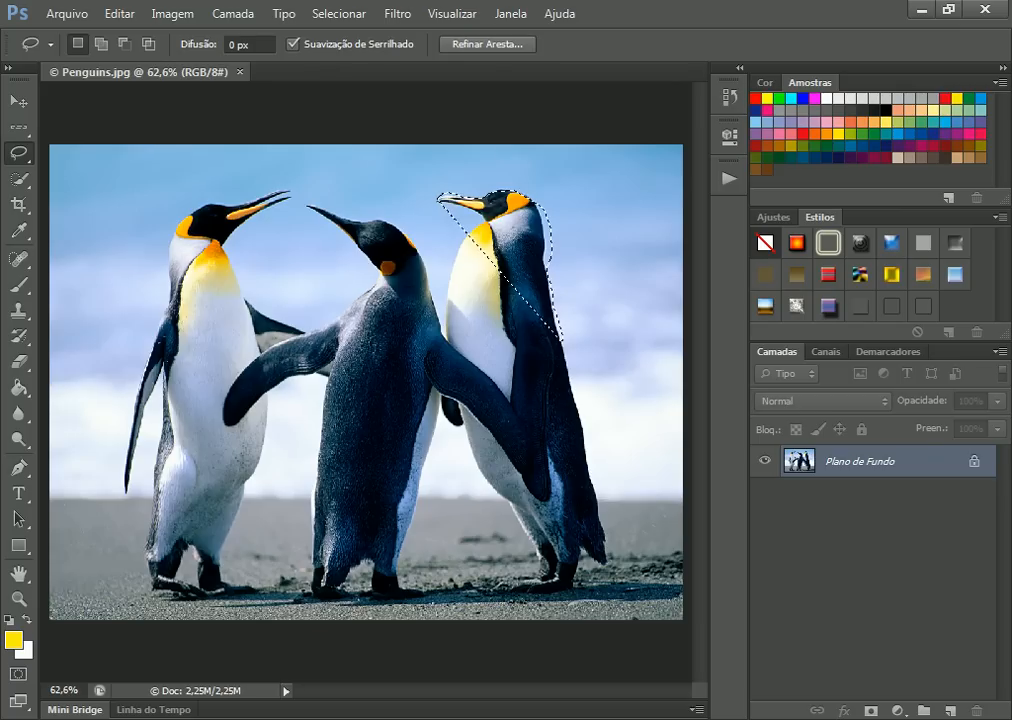
pyautogui.hotkey('ctrl', 'd')
# Start a Polygonal Lasso outline along the upper edge of the right penguin's beak, removing the stray point placed on its body.
pyautogui.rightClick(19, 153)
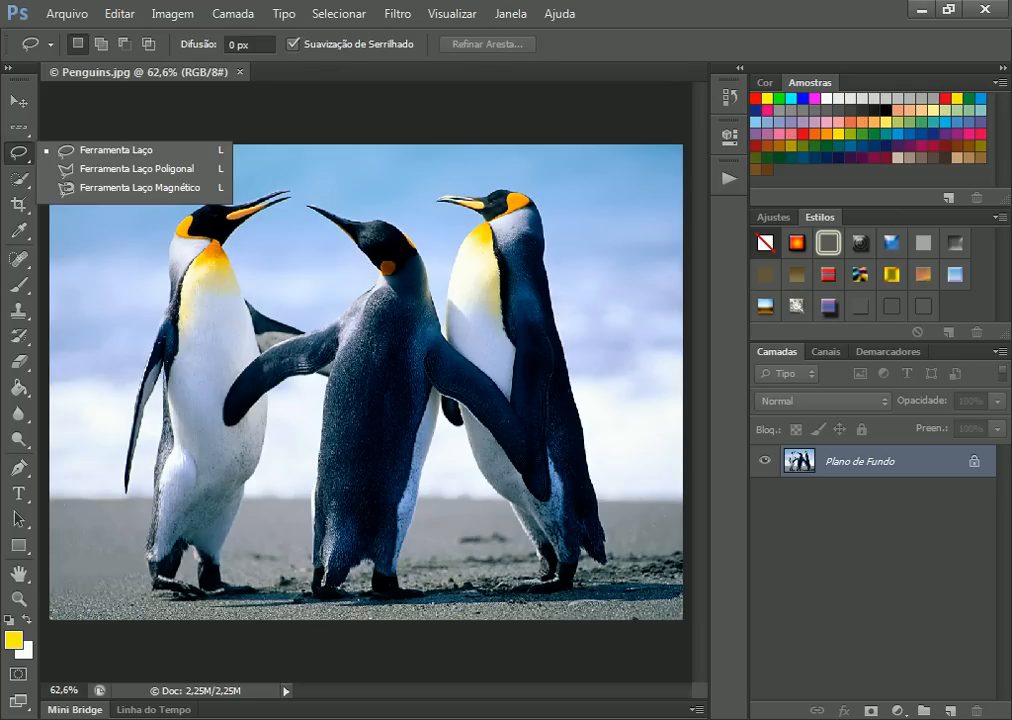
pyautogui.click(137, 168)
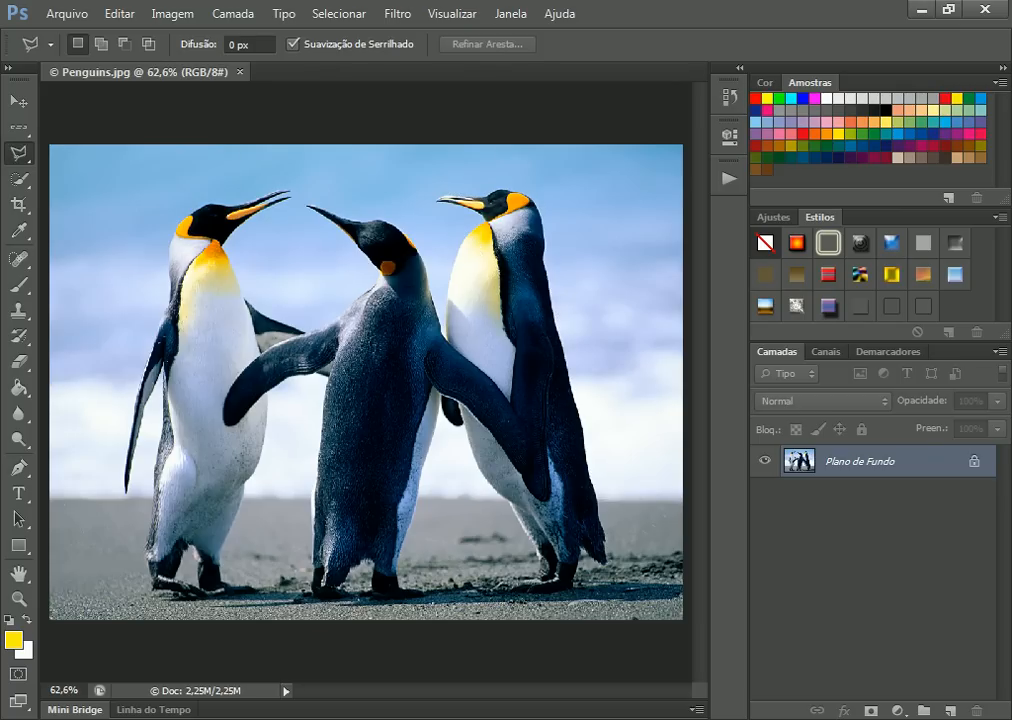
pyautogui.hotkey('ctrl', '+')
pyautogui.hotkey('ctrl', '+')
pyautogui.hotkey('ctrl', '+')
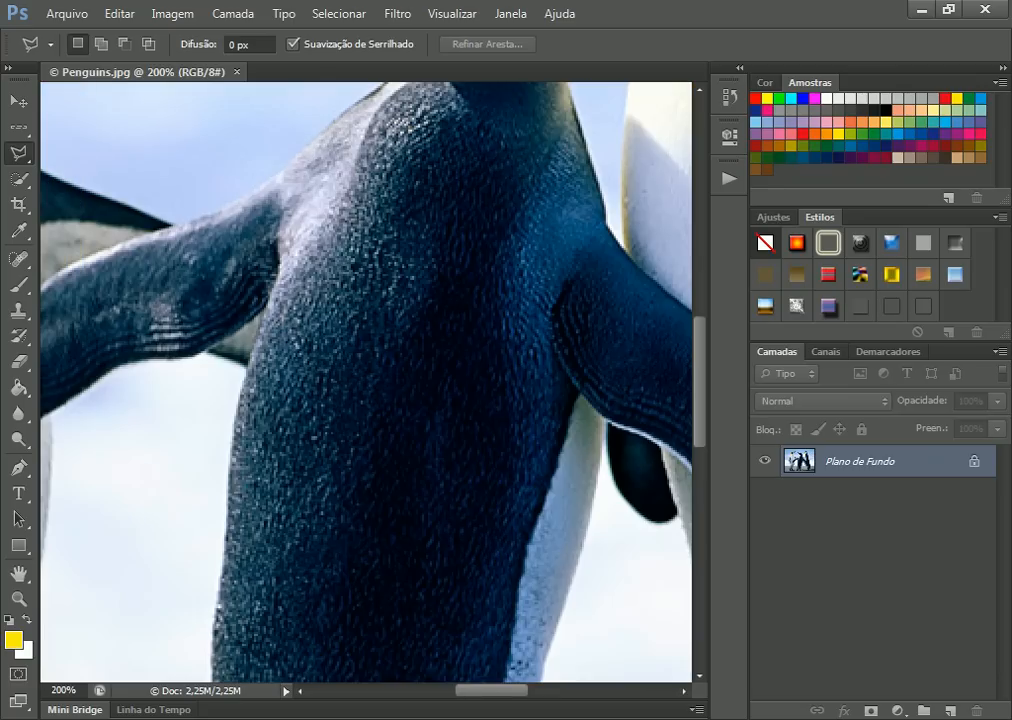
pyautogui.moveTo(520, 230); pyautogui.dragTo(200, 702)
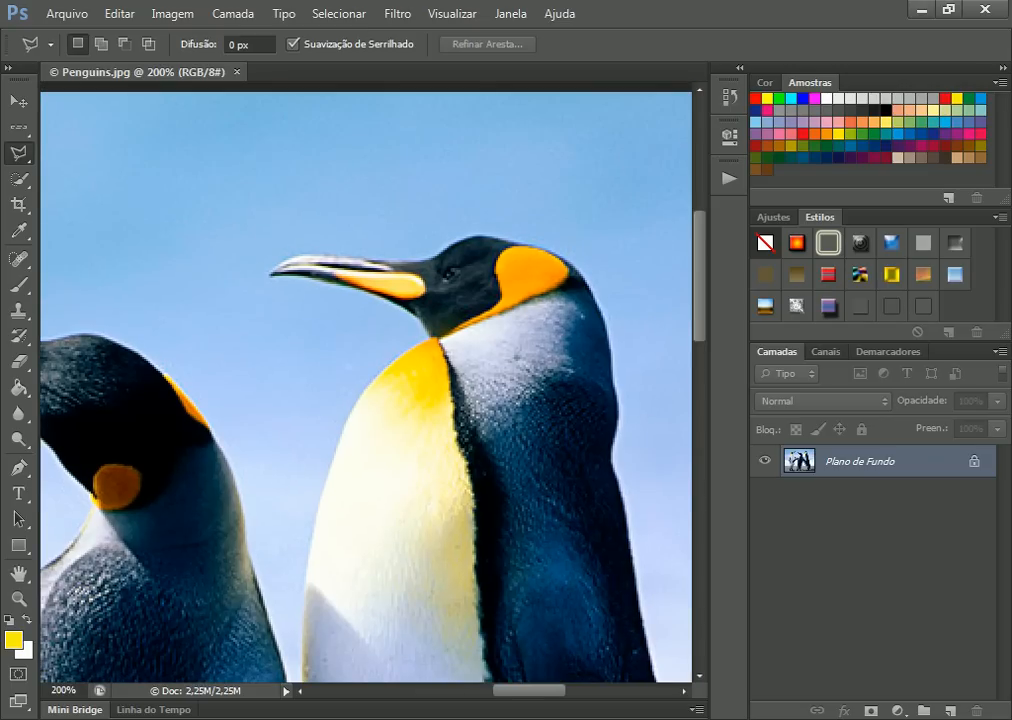
pyautogui.click(271, 268)
pyautogui.click(321, 252)
pyautogui.click(342, 257)
pyautogui.click(430, 259)
pyautogui.click(519, 373)
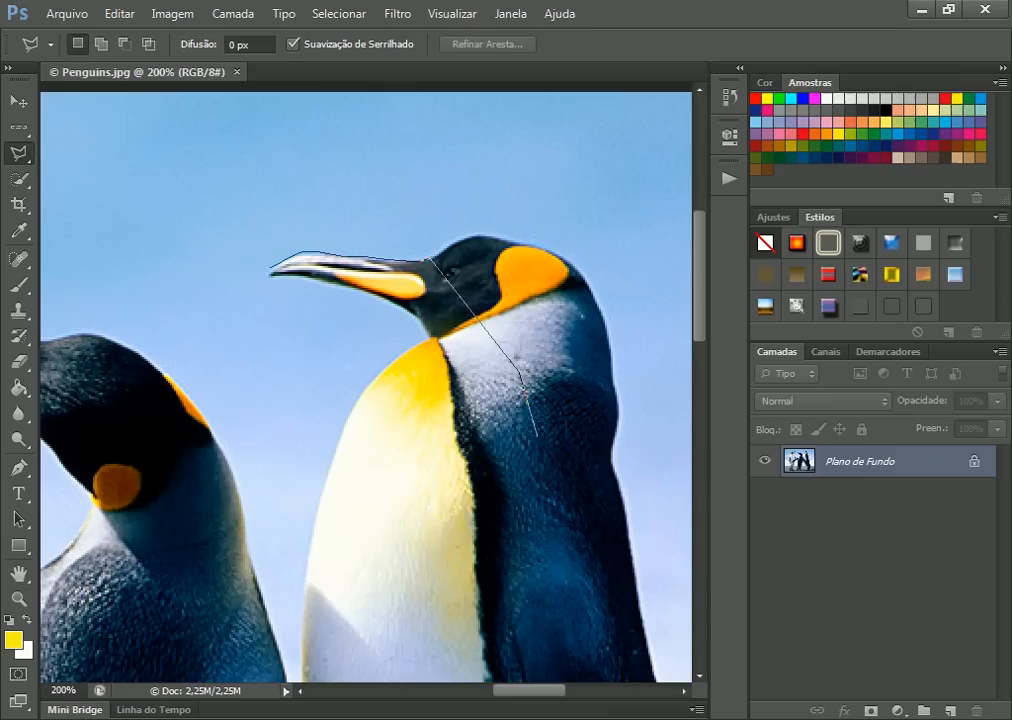
pyautogui.press('Delete')
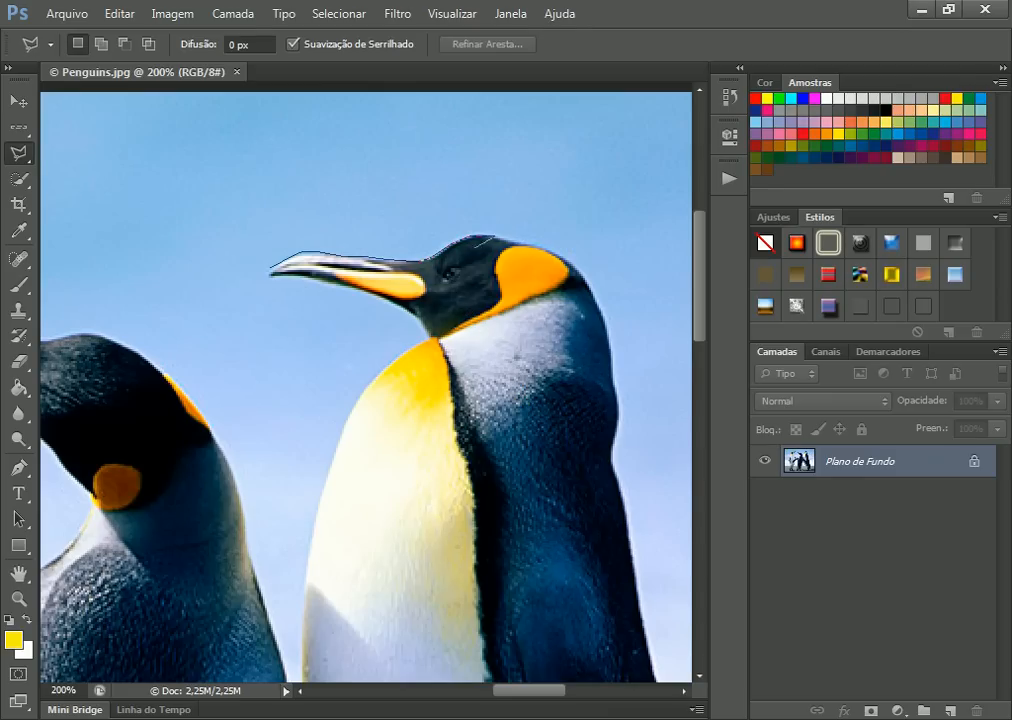
# Continue the polygonal outline across the penguin's face and beneath its beak, closing the selection at the beak tip.
pyautogui.click(494, 287)
pyautogui.click(444, 322)
pyautogui.click(407, 311)
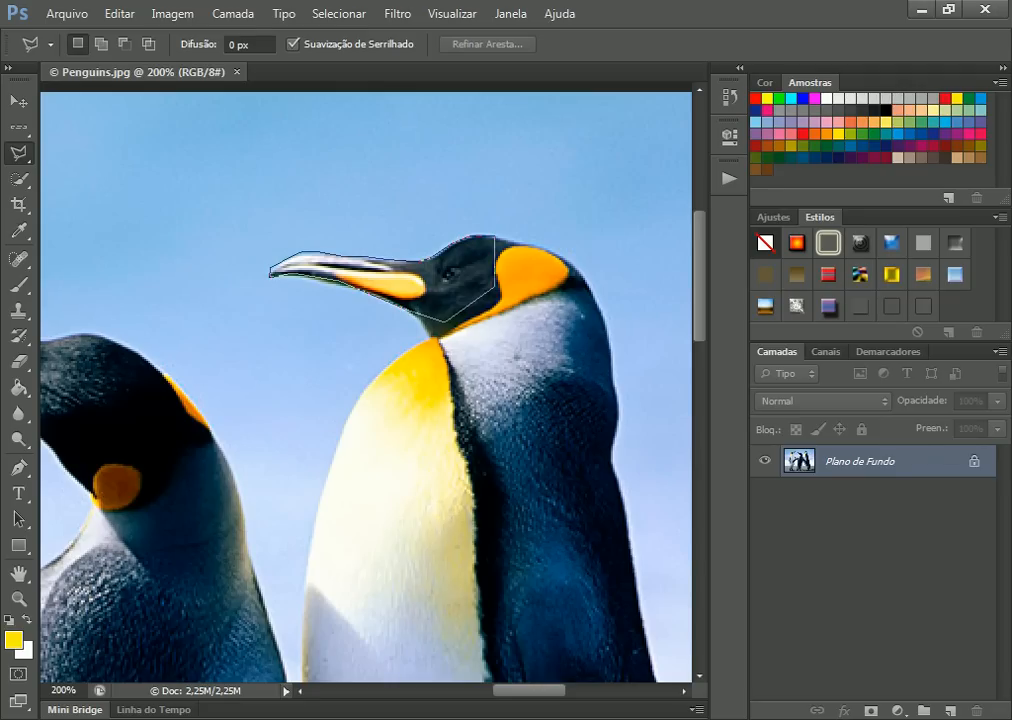
pyautogui.click(270, 275)
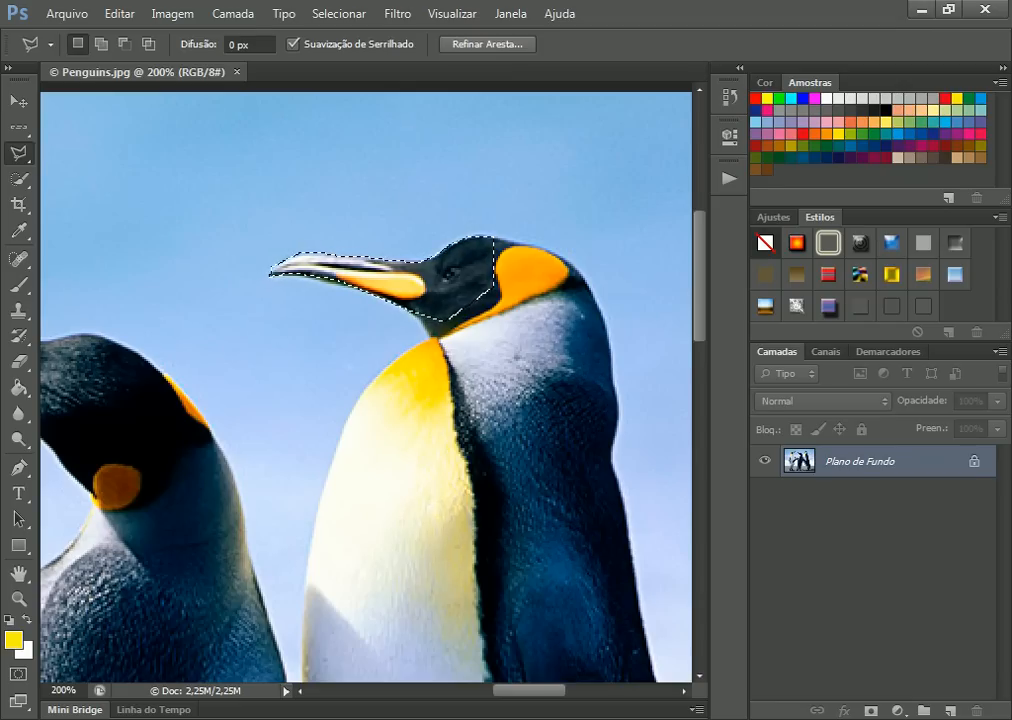
# Draw a five-sided polygonal selection around the tip of the right penguin's beak and deselect it.
pyautogui.click(238, 234)
pyautogui.click(247, 280)
pyautogui.click(288, 338)
pyautogui.click(377, 215)
pyautogui.click(259, 180)
pyautogui.click(238, 234)
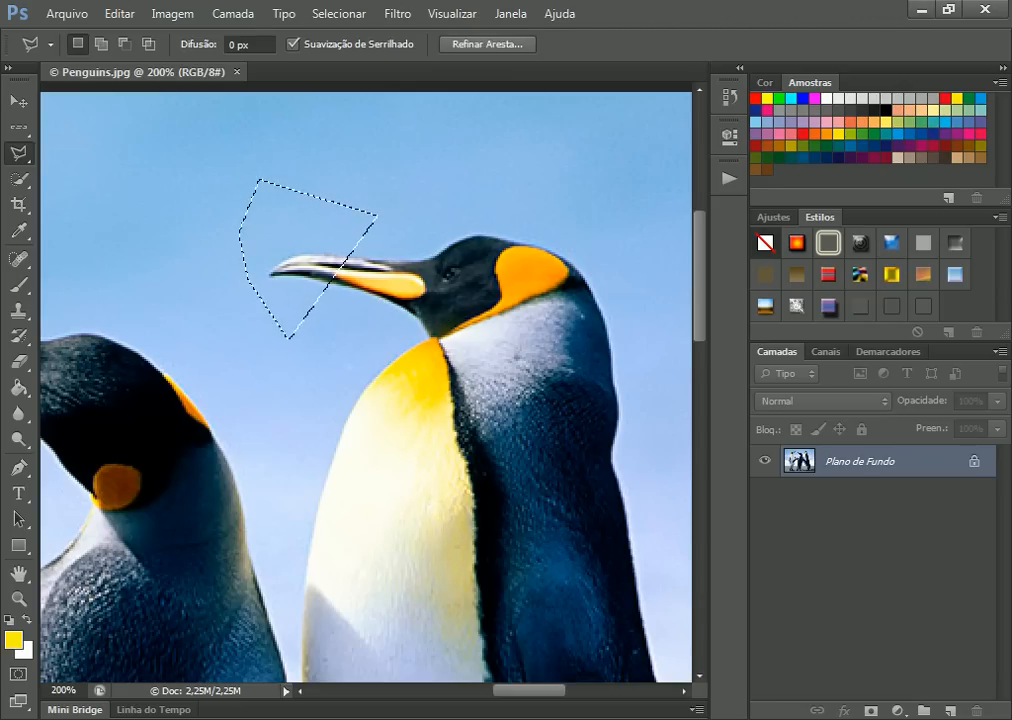
pyautogui.hotkey('ctrl', 'd')
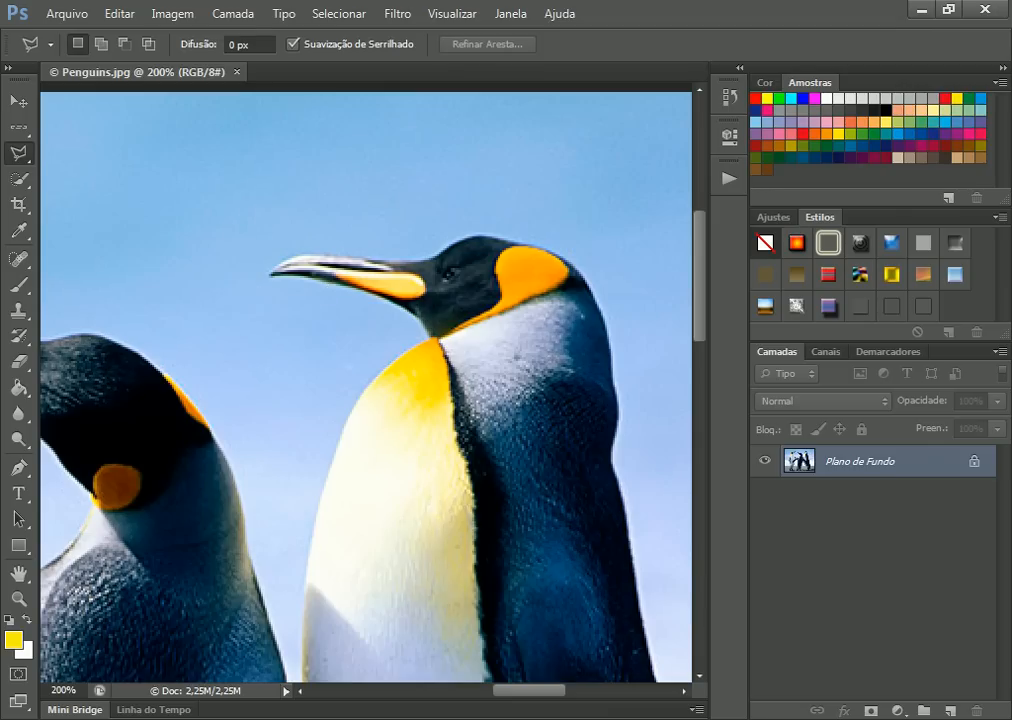
# Trace the right penguin's head and back with the Magnetic Lasso, close the outline and remove the resulting selection.
pyautogui.rightClick(19, 153)
pyautogui.click(140, 187)
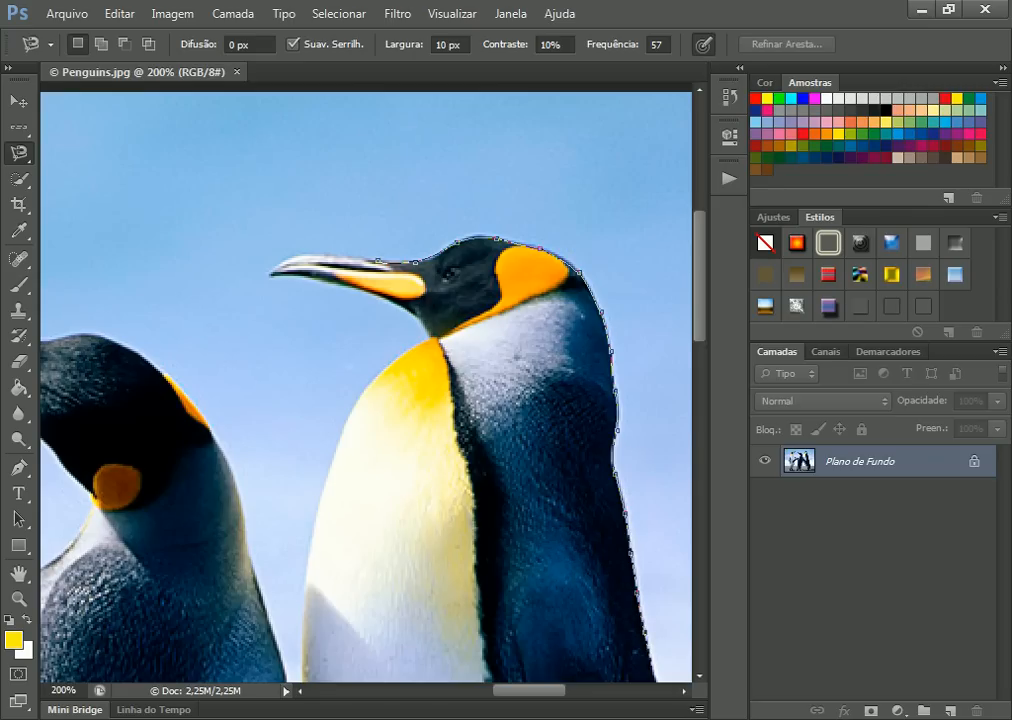
pyautogui.moveTo(651, 666); pyautogui.dragTo(559, 403)
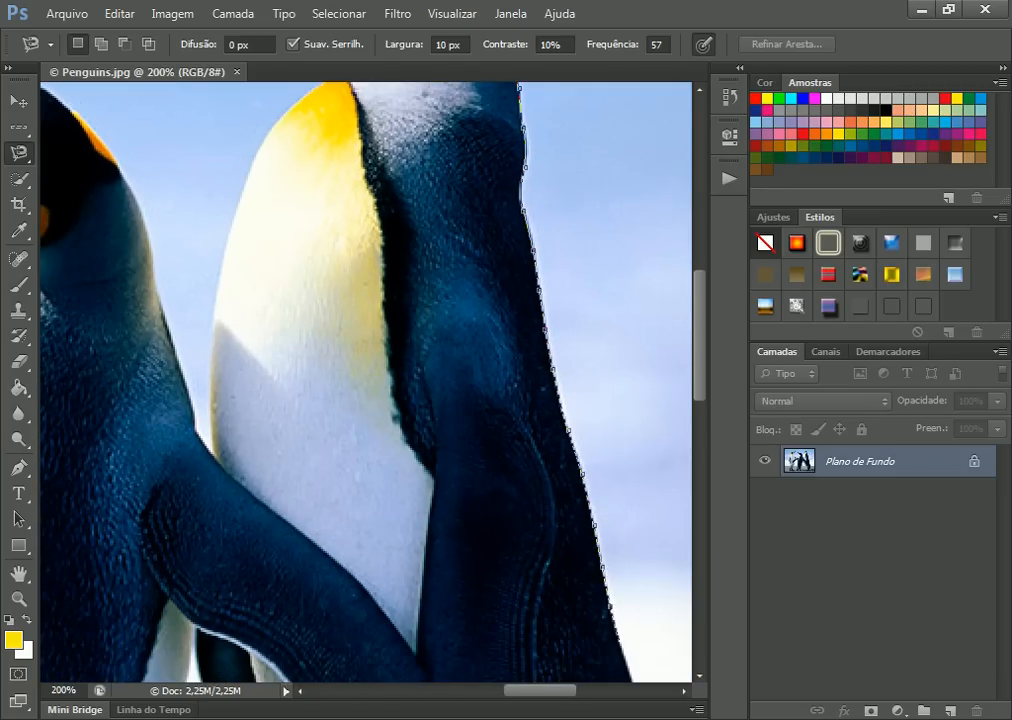
pyautogui.moveTo(628, 672); pyautogui.dragTo(515, 364)
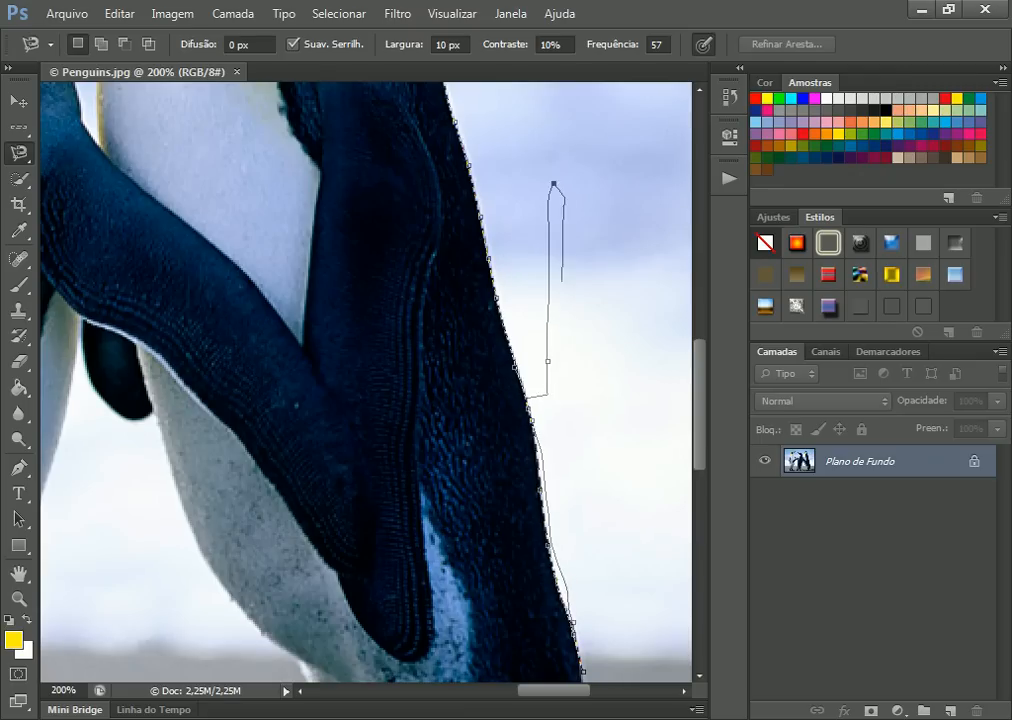
pyautogui.press('Return')
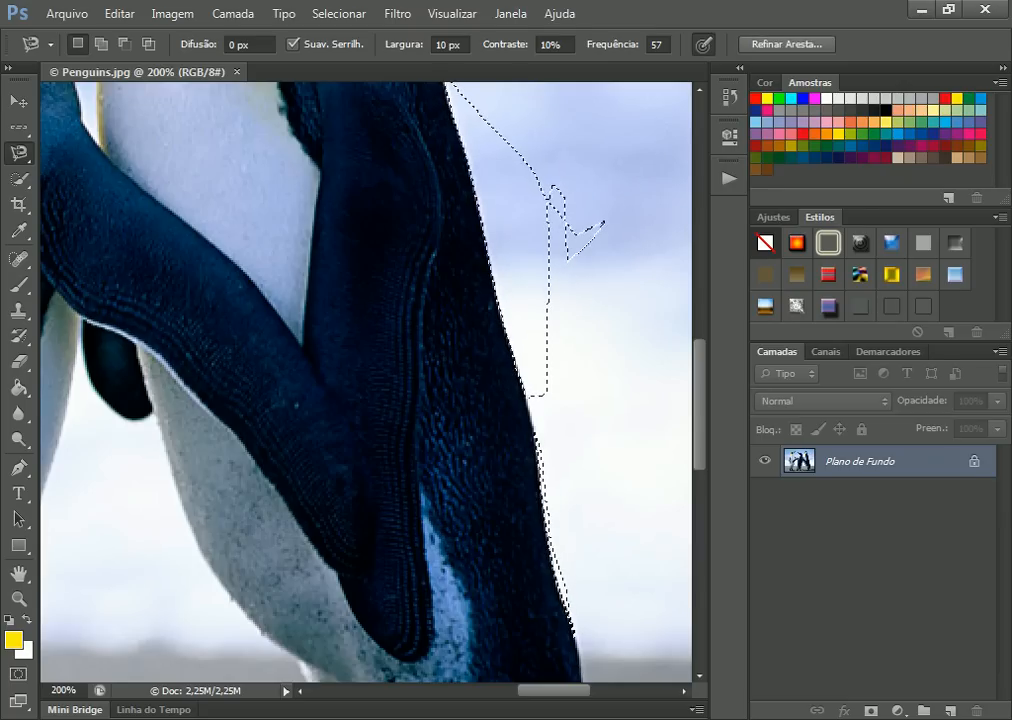
pyautogui.hotkey('ctrl', '0')
pyautogui.hotkey('ctrl', 'd')
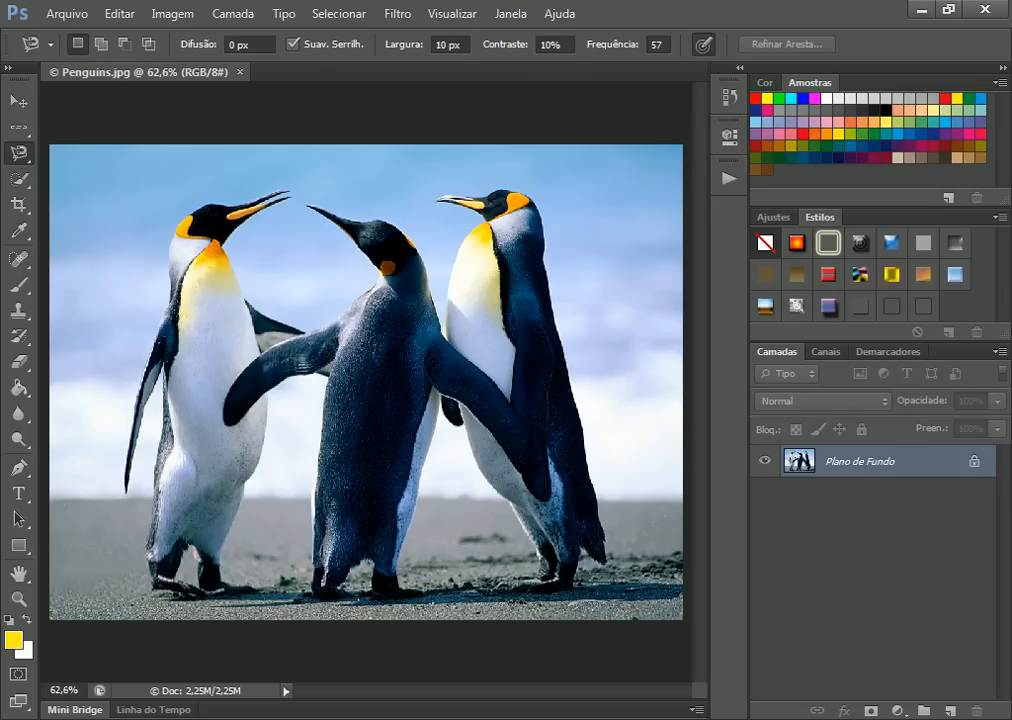
# Activate the Quick Selection tool and open the Roda image from the Photoshop folder in Documents.
pyautogui.click(18, 179)
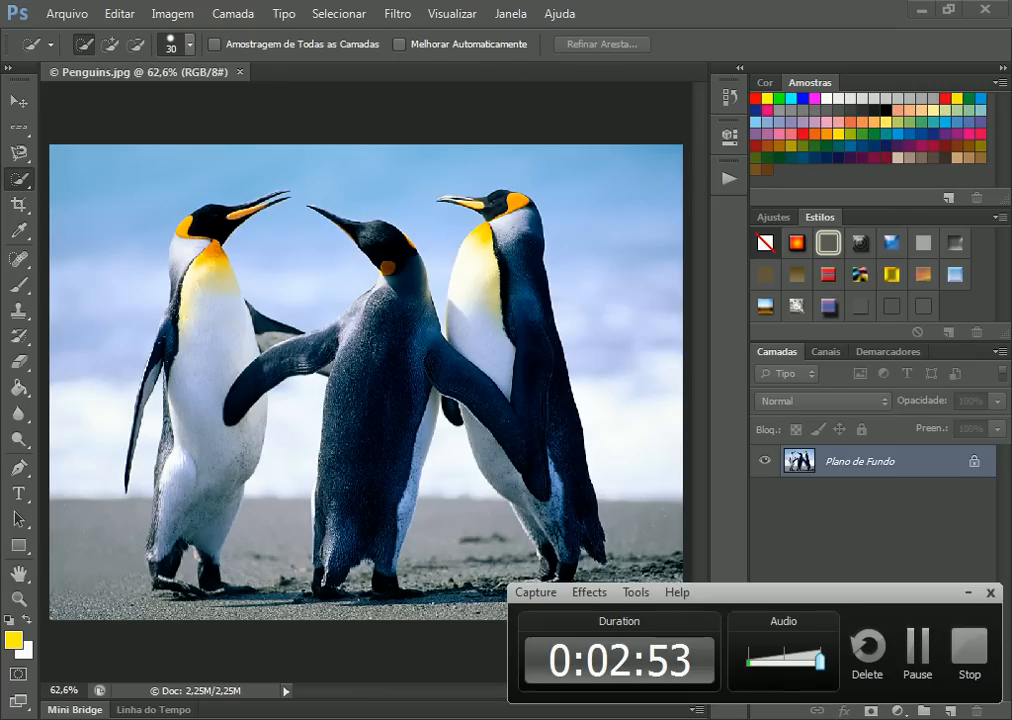
pyautogui.moveTo(850, 592); pyautogui.dragTo(942, 632)
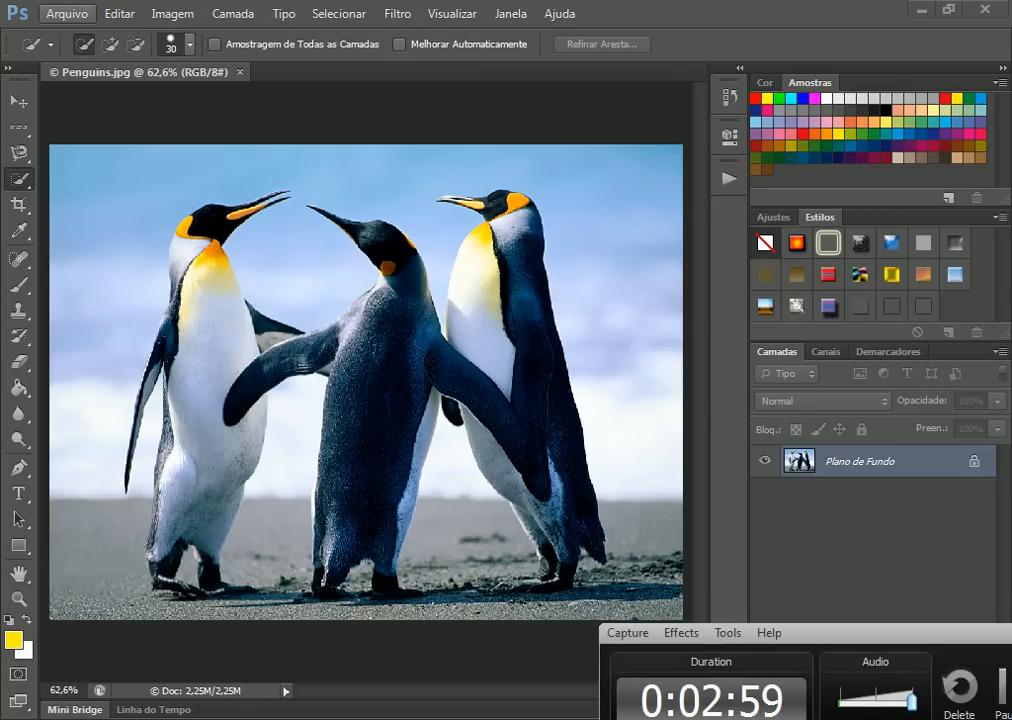
pyautogui.click(66, 13)
pyautogui.click(70, 52)
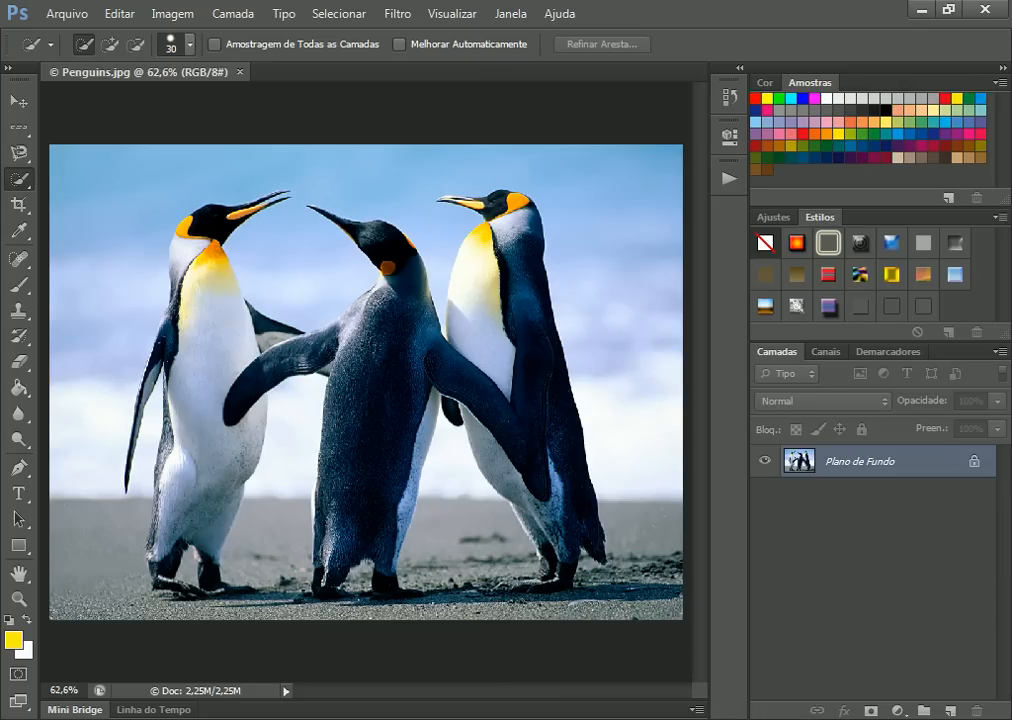
pyautogui.click(67, 13)
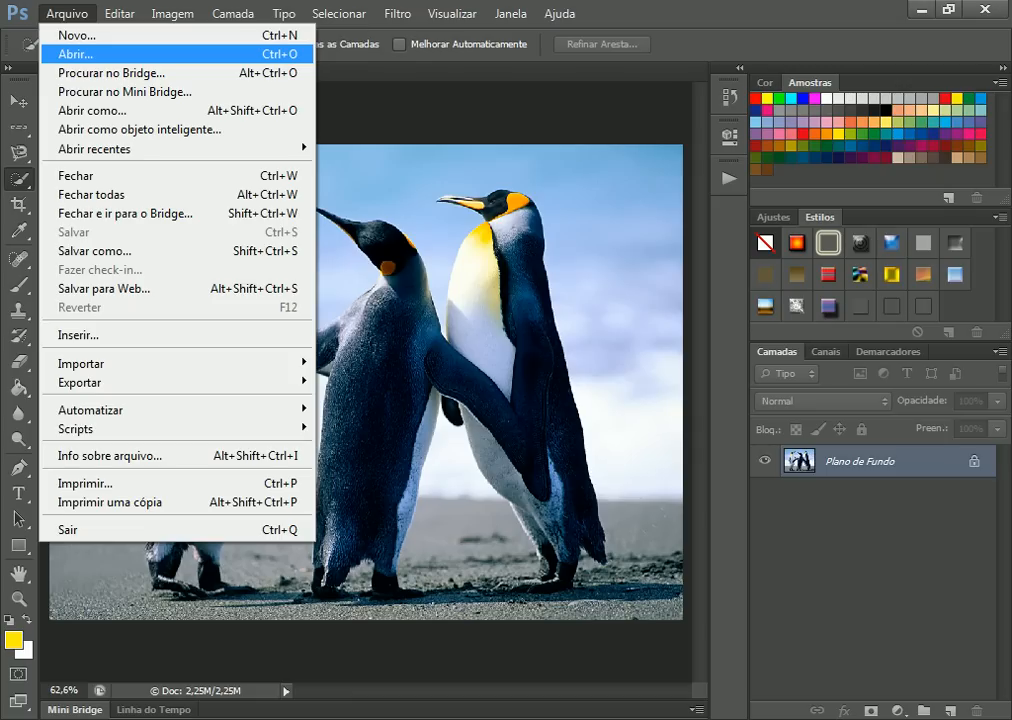
pyautogui.click(75, 54)
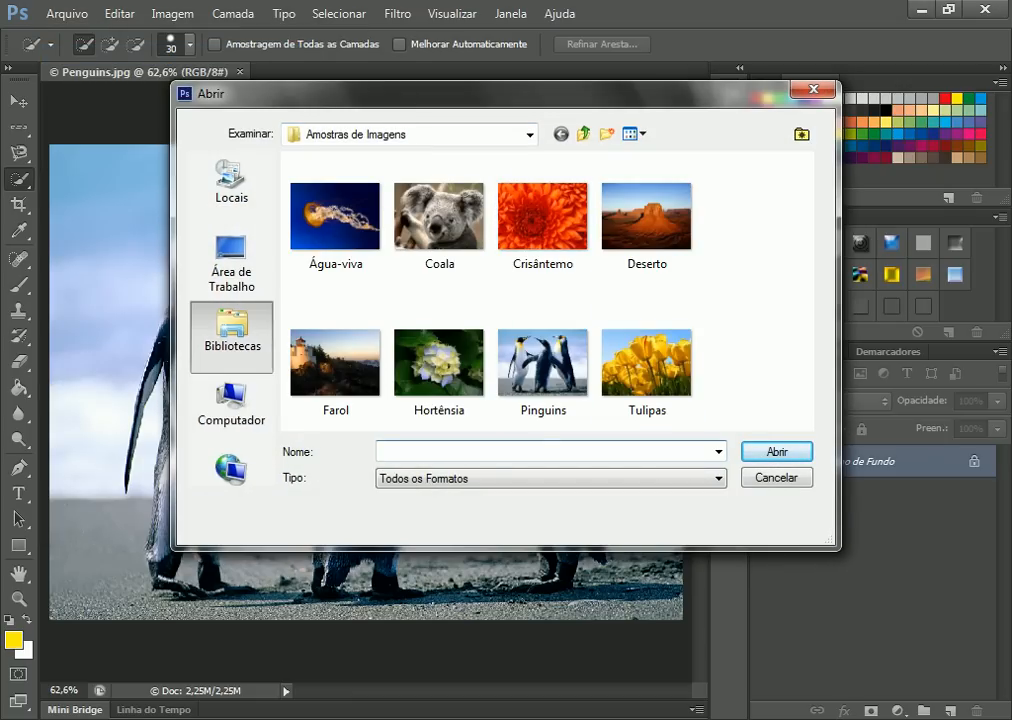
pyautogui.click(231, 335)
pyautogui.doubleClick(370, 180)
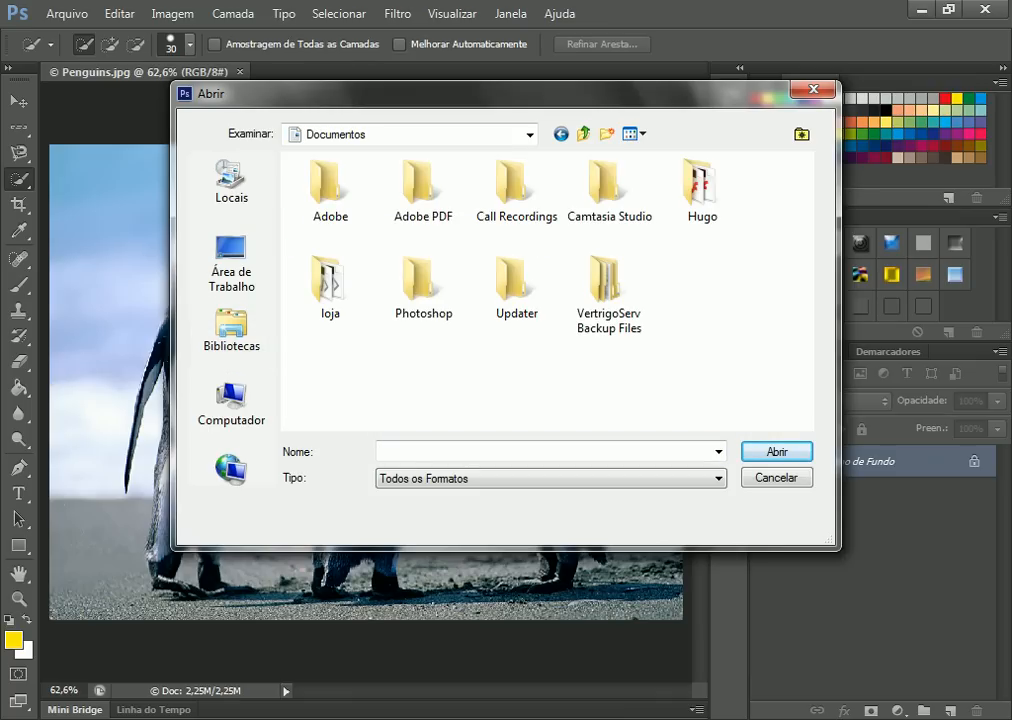
pyautogui.doubleClick(423, 285)
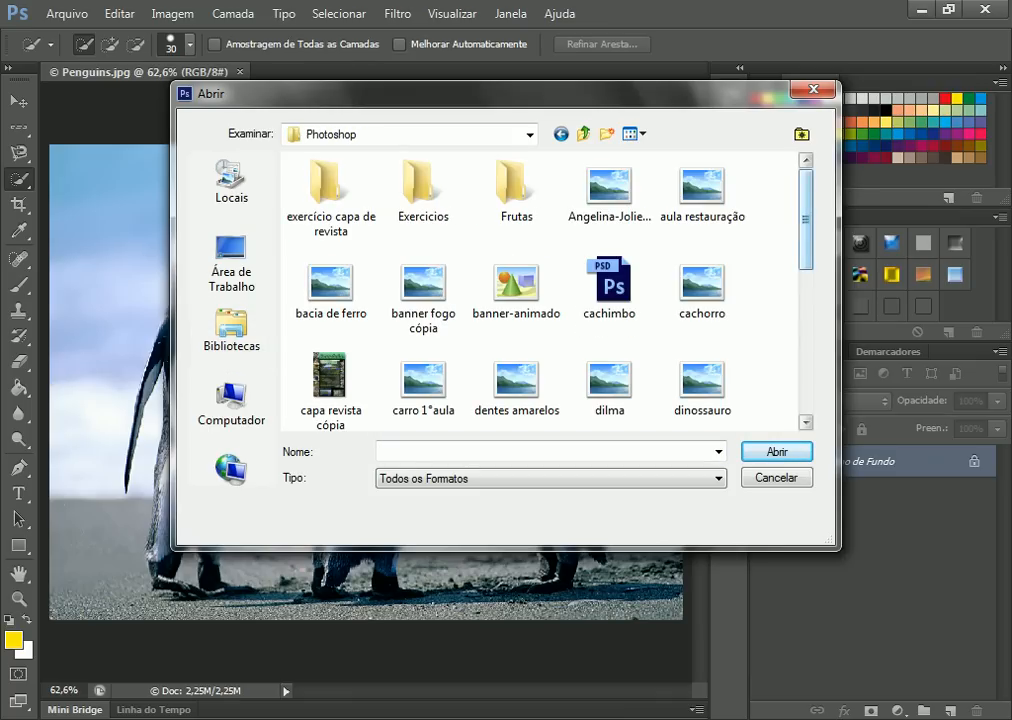
pyautogui.scroll(-5, 540, 290)
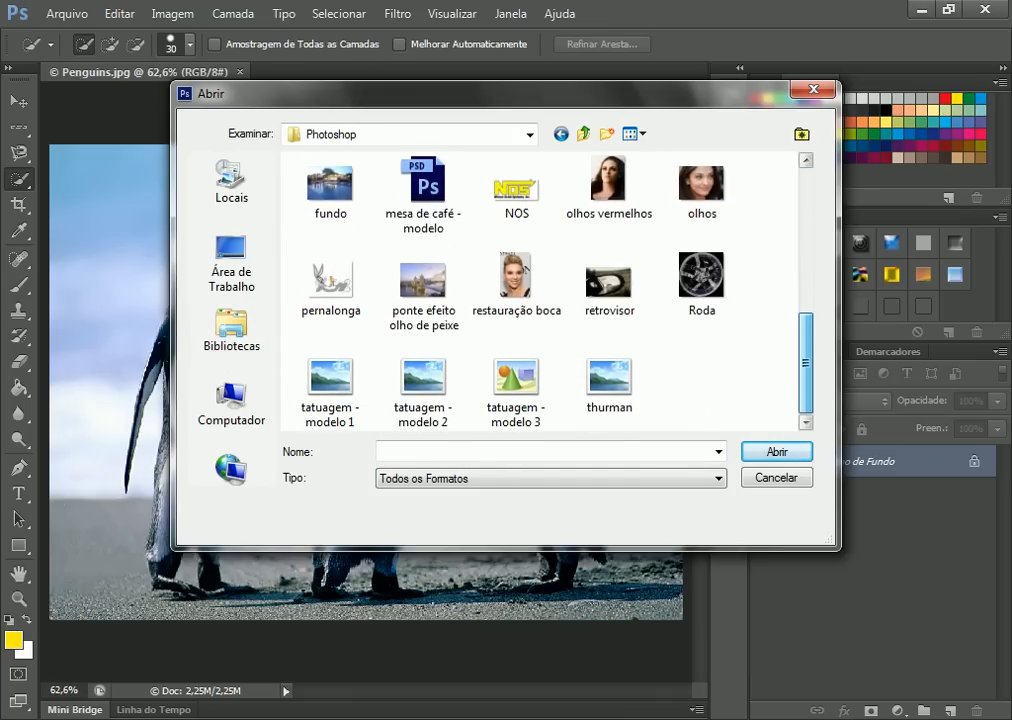
pyautogui.doubleClick(702, 278)
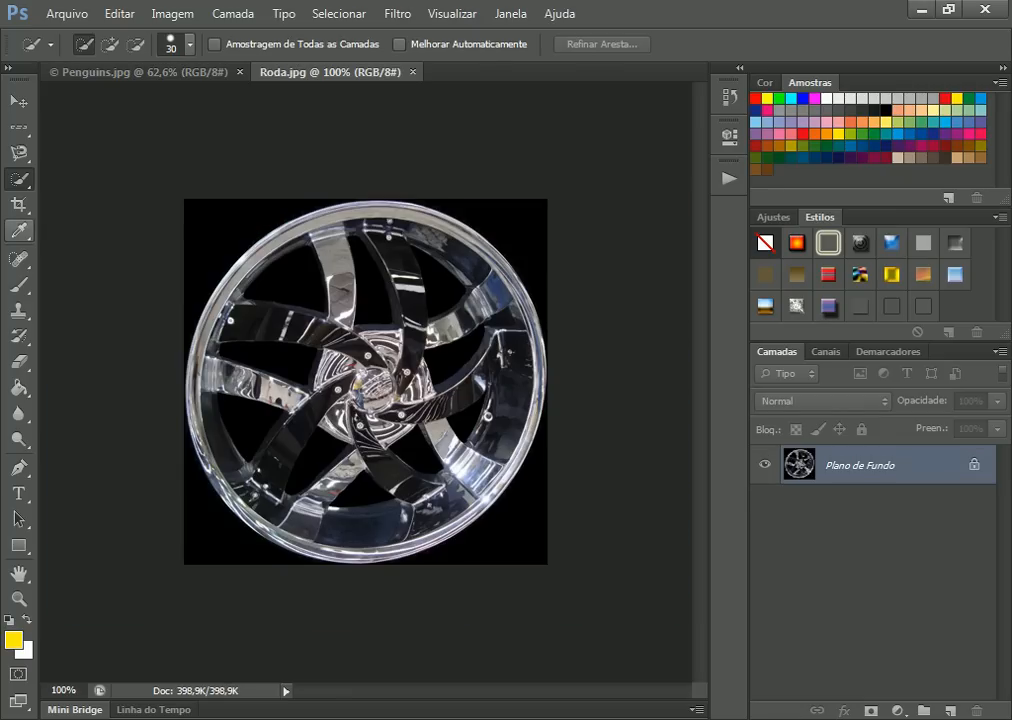
# Select the black background surrounding the wheel with the Magic Wand tool.
pyautogui.rightClick(18, 179)
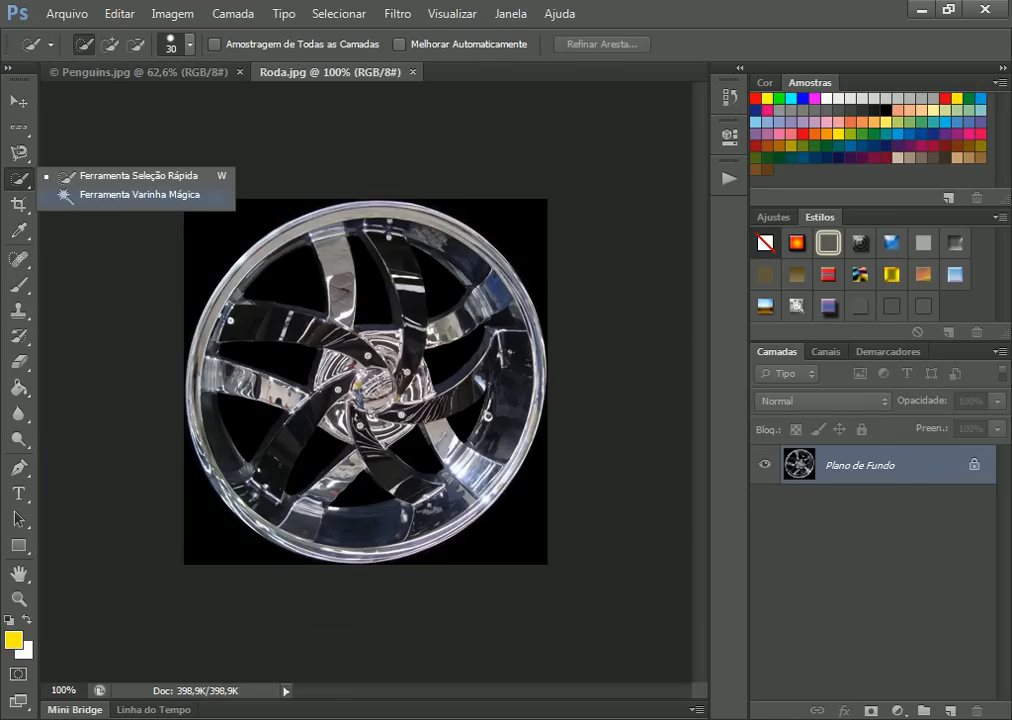
pyautogui.click(130, 194)
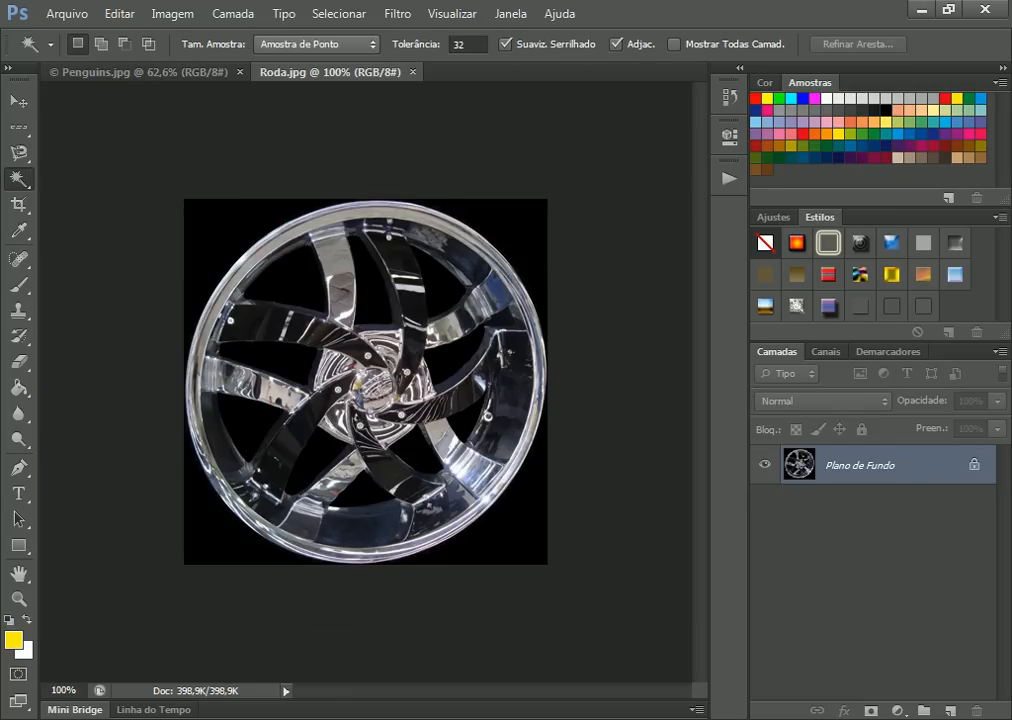
pyautogui.rightClick(19, 179)
pyautogui.click(19, 179)
pyautogui.click(217, 231)
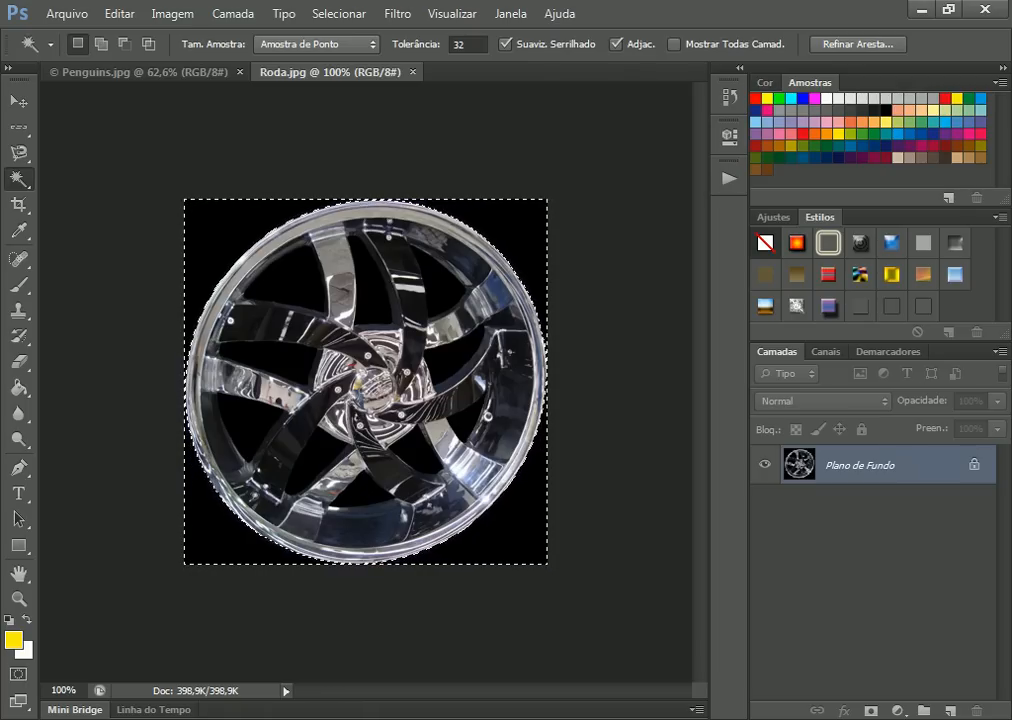
# Fill the selected background using Content-Aware in Normal mode at 100% opacity, and undo the fill.
pyautogui.hotkey('shift', 'F5')
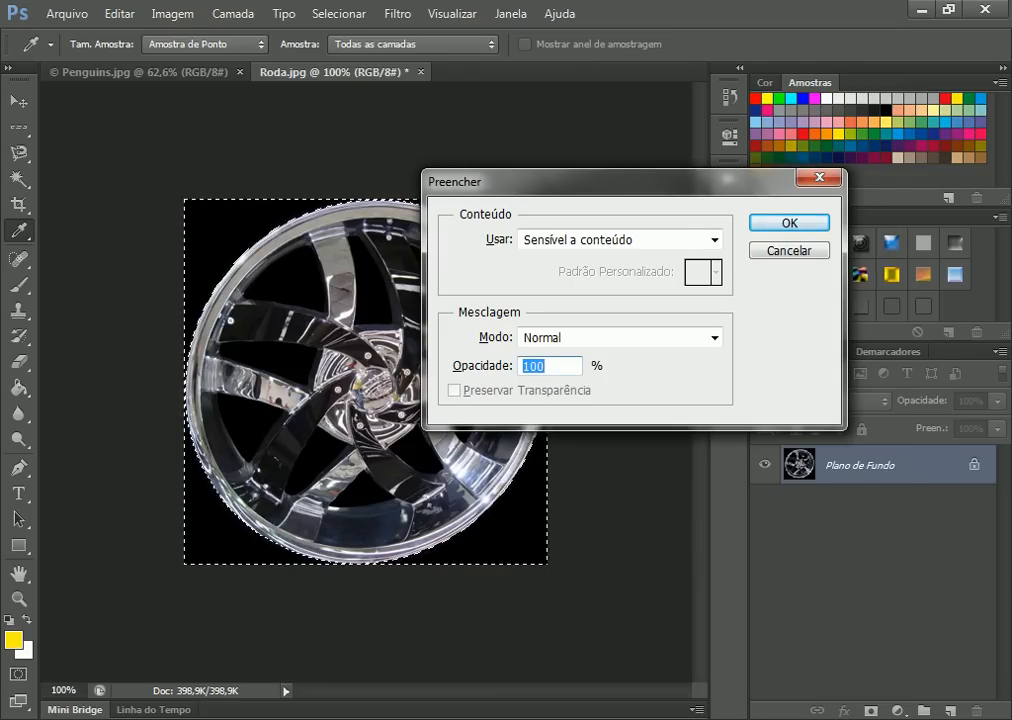
pyautogui.moveTo(600, 182)
pyautogui.mouseDown()
pyautogui.moveTo(524, 207)
pyautogui.moveTo(569, 205)
pyautogui.moveTo(582, 185)
pyautogui.mouseUp()
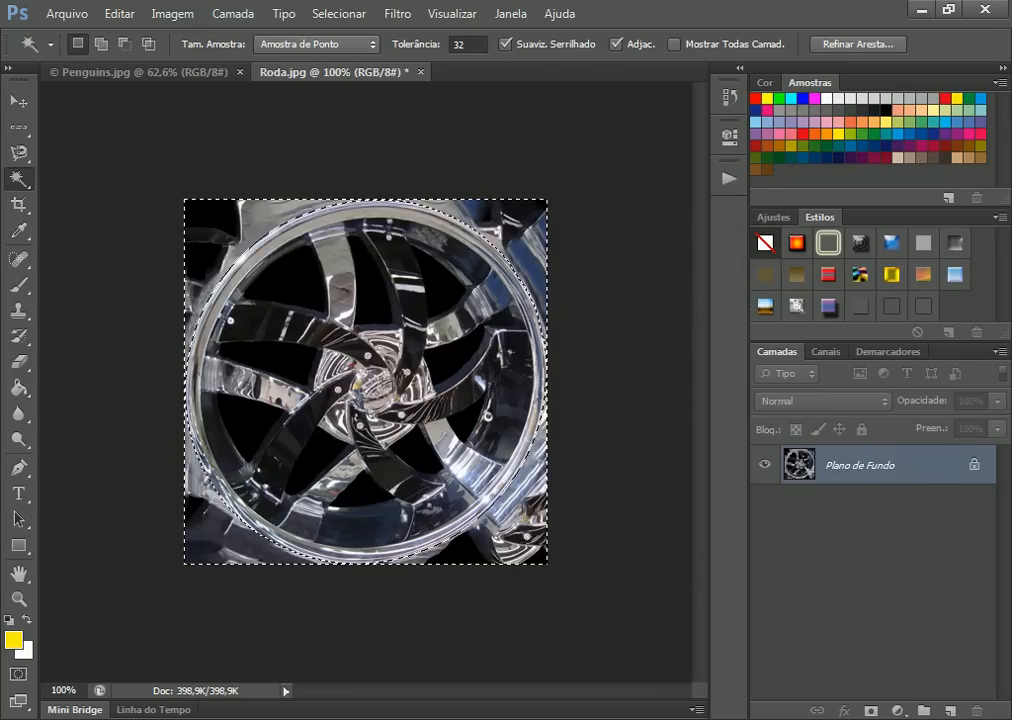
pyautogui.hotkey('ctrl', 'z')
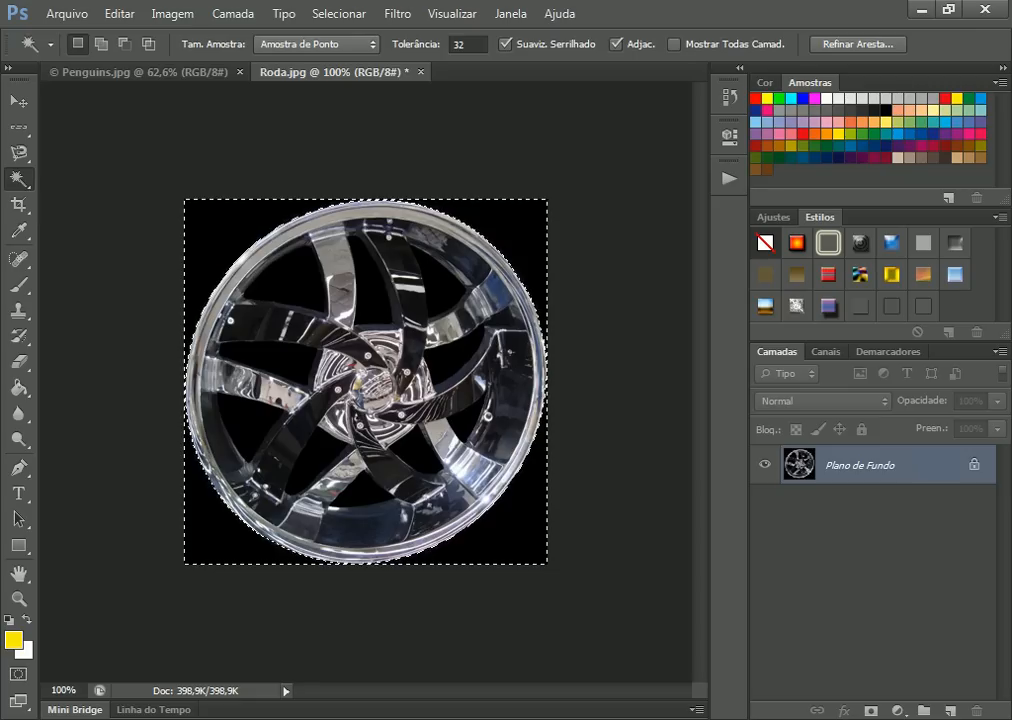
# Fill the selected background around the wheel with the foreground colour, and undo the fill.
pyautogui.press('Delete')
pyautogui.click(697, 243)
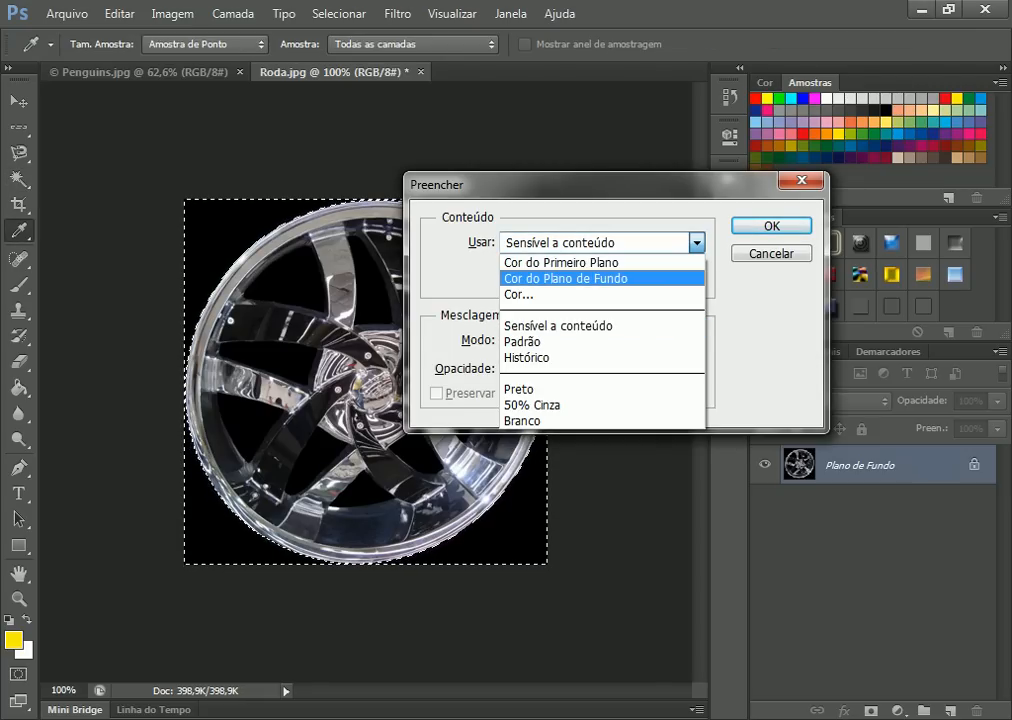
pyautogui.click(560, 262)
pyautogui.click(771, 226)
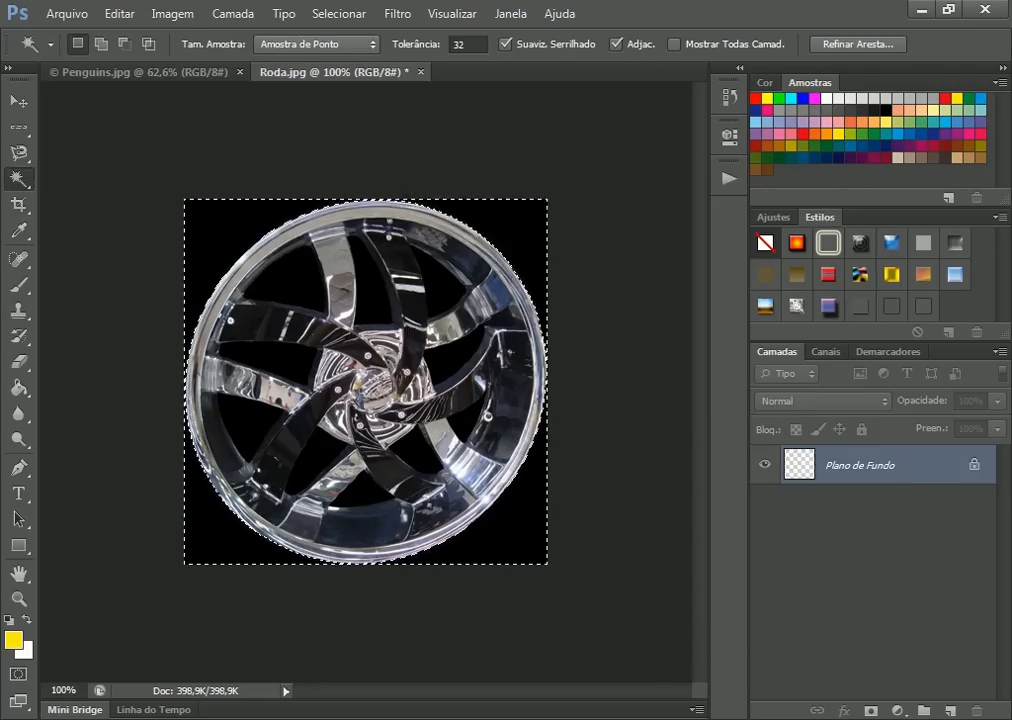
pyautogui.hotkey('ctrl', 'z')
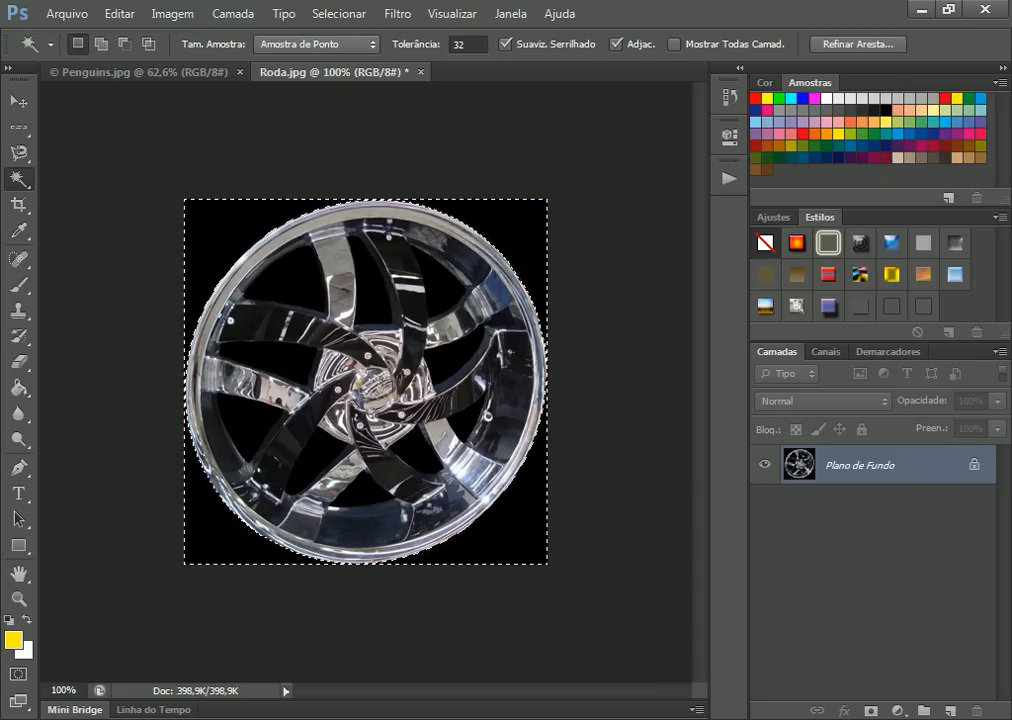
# Fill the selected area around the wheel with the background colour in Normal mode at 100% opacity, and undo the fill.
pyautogui.press('Delete')
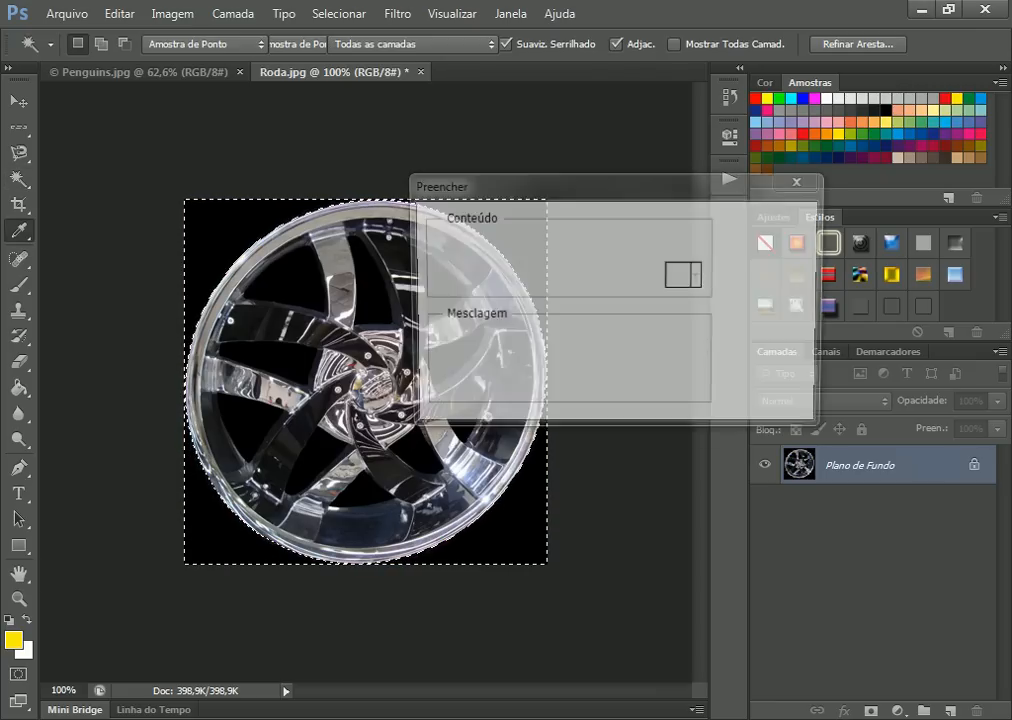
pyautogui.click(602, 243)
pyautogui.click(566, 279)
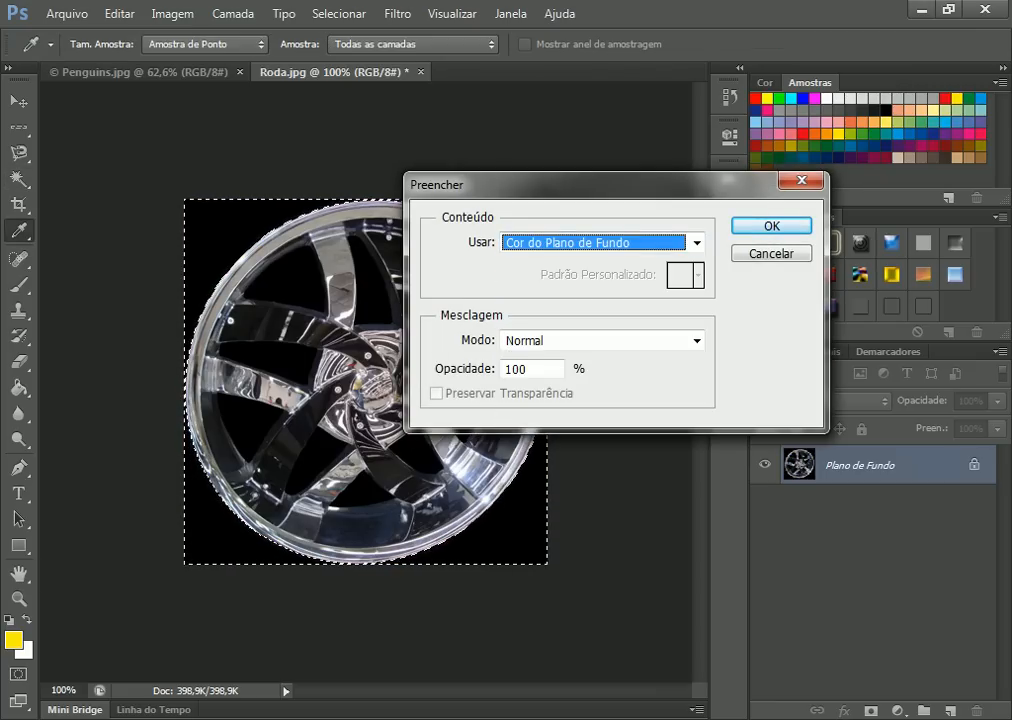
pyautogui.click(771, 226)
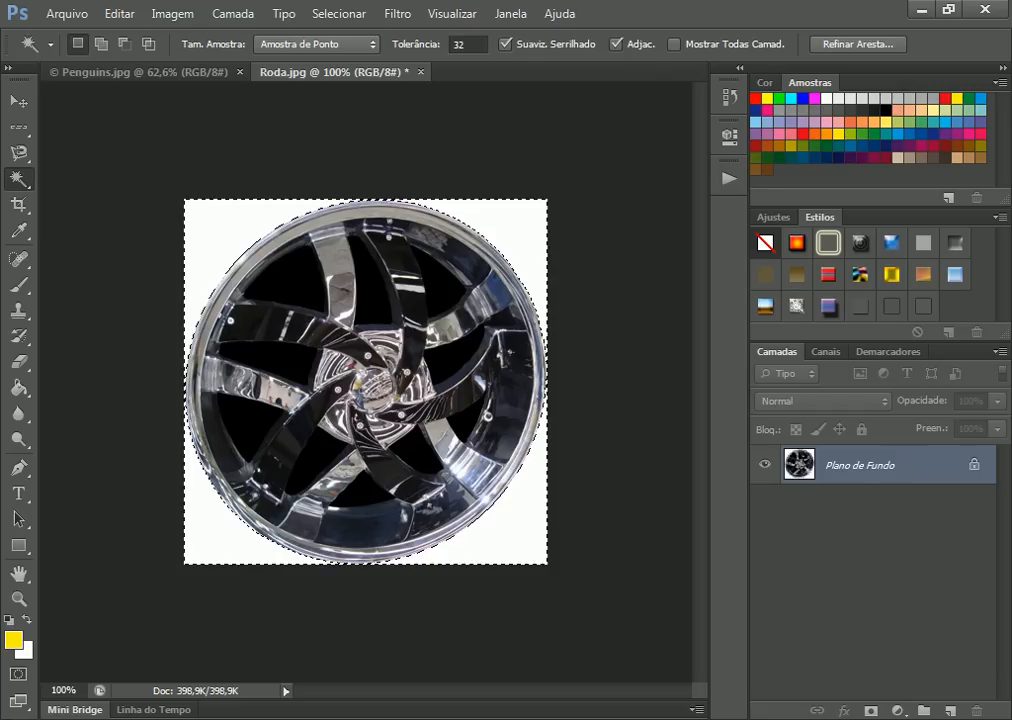
pyautogui.hotkey('ctrl', 'z')
pyautogui.press('Delete')
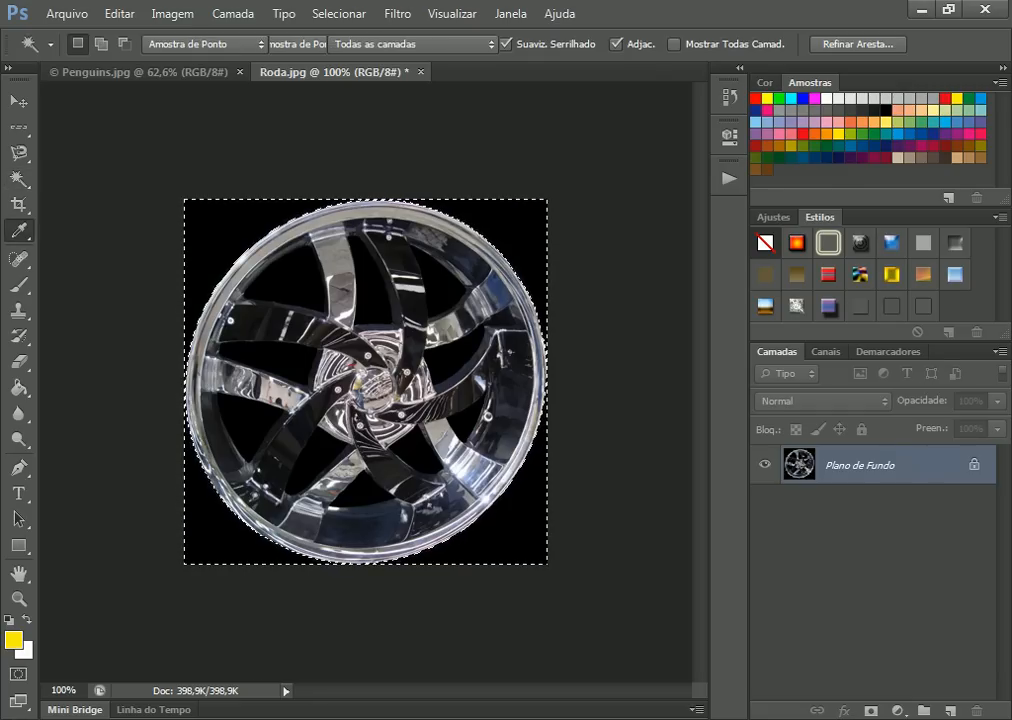
pyautogui.click(602, 243)
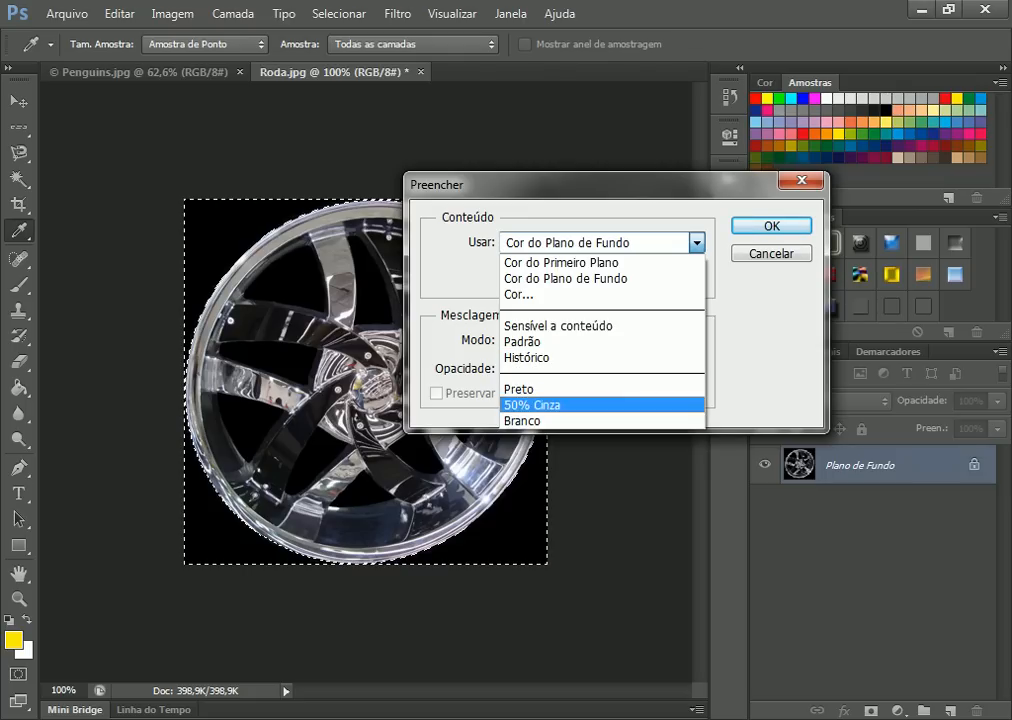
pyautogui.click(771, 254)
pyautogui.click(771, 254)
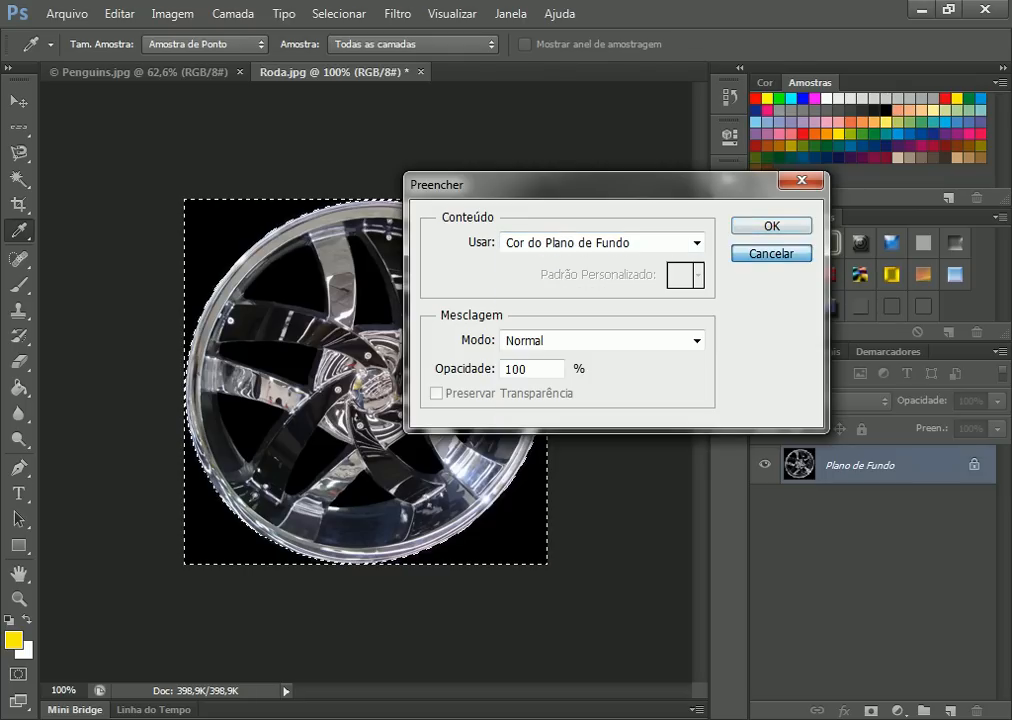
pyautogui.press('w')
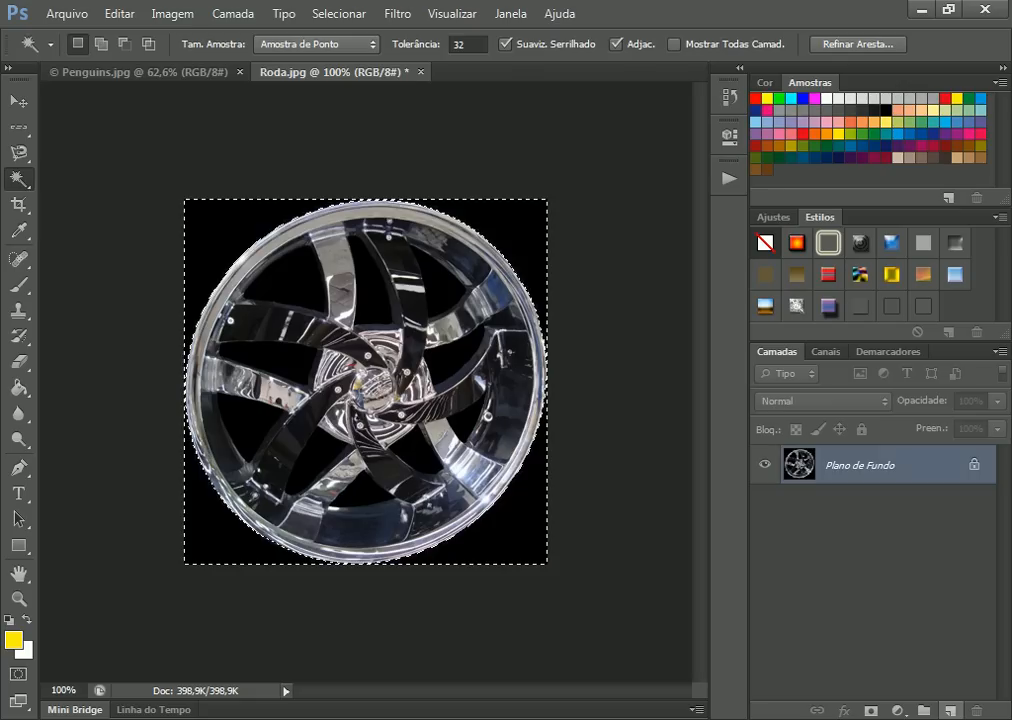
# Add a new empty layer and convert the locked Plano de Fundo layer into a regular layer with the default settings.
pyautogui.hotkey('ctrl', 'shift', 'alt', 'n')
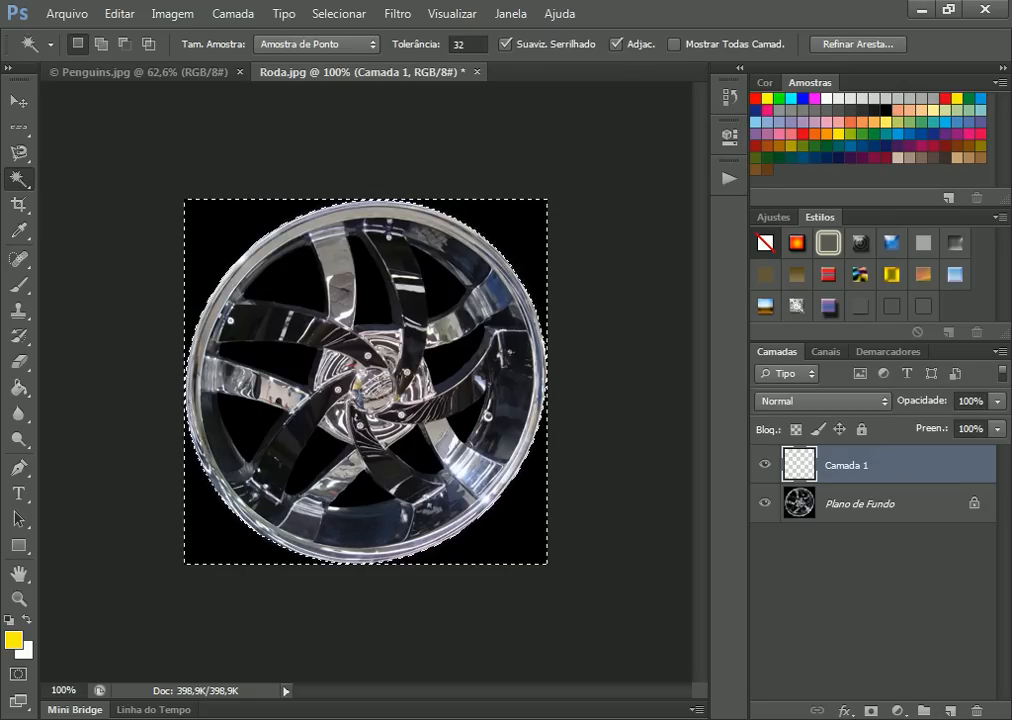
pyautogui.doubleClick(860, 504)
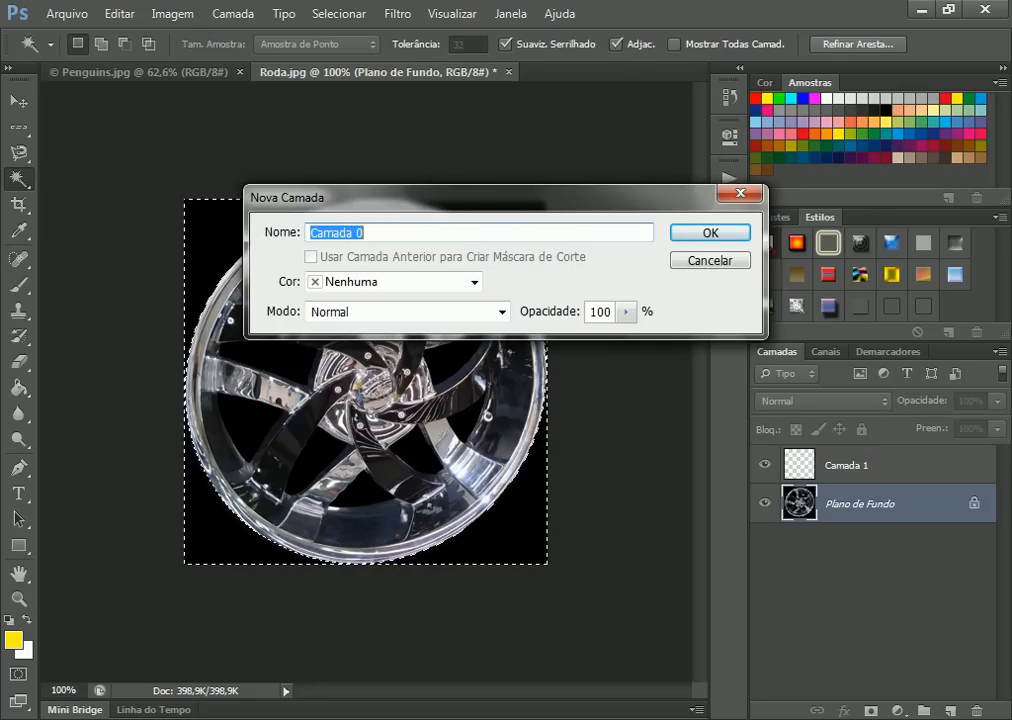
pyautogui.press('Return')
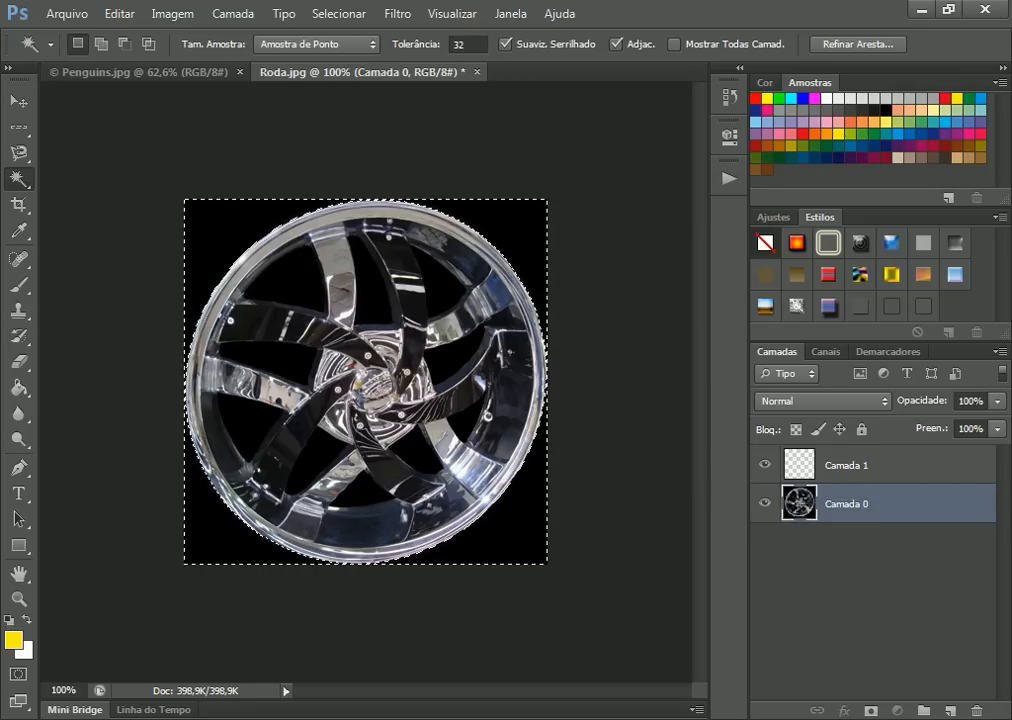
# Place the empty layer beneath the wheel layer, and delete the selected black background from the wheel layer, clearing the selection.
pyautogui.moveTo(848, 466); pyautogui.dragTo(848, 520)
pyautogui.click(848, 466)
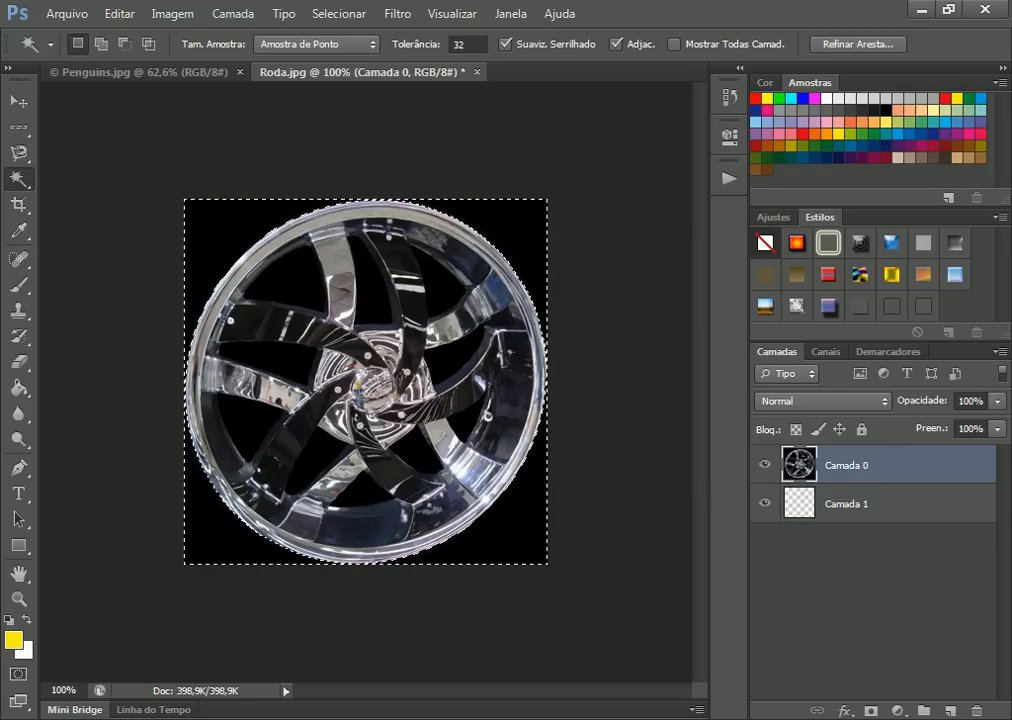
pyautogui.press('Delete')
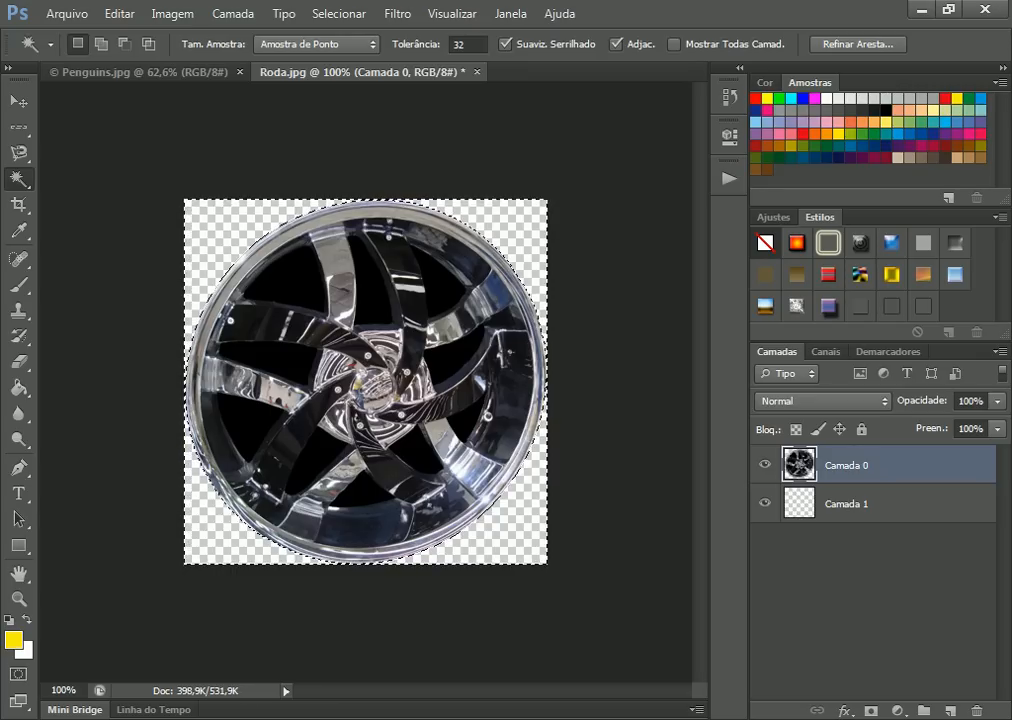
pyautogui.hotkey('ctrl', 'd')
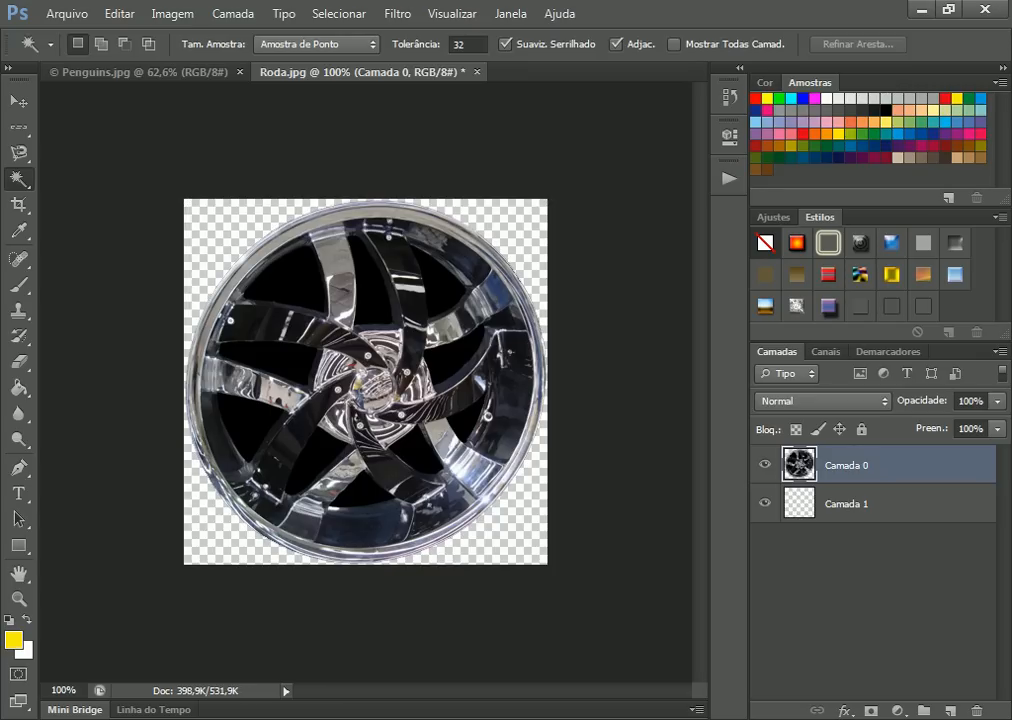